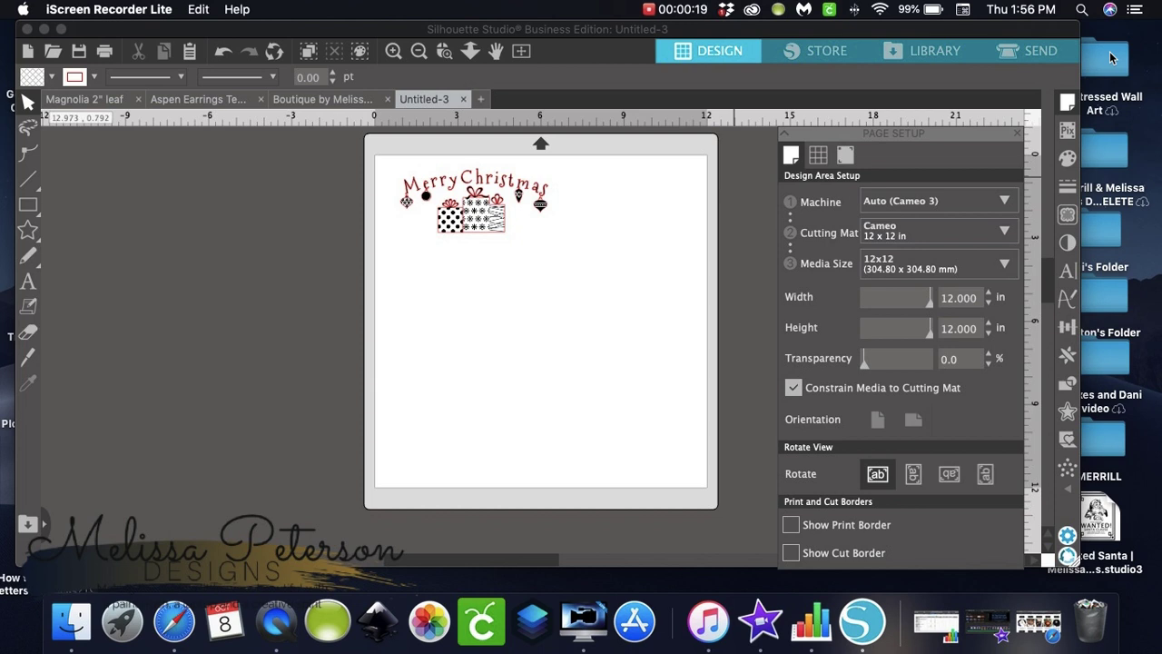
Set the page's machine and cutting mat to None and its media size to Custom.
left_click(489, 225)
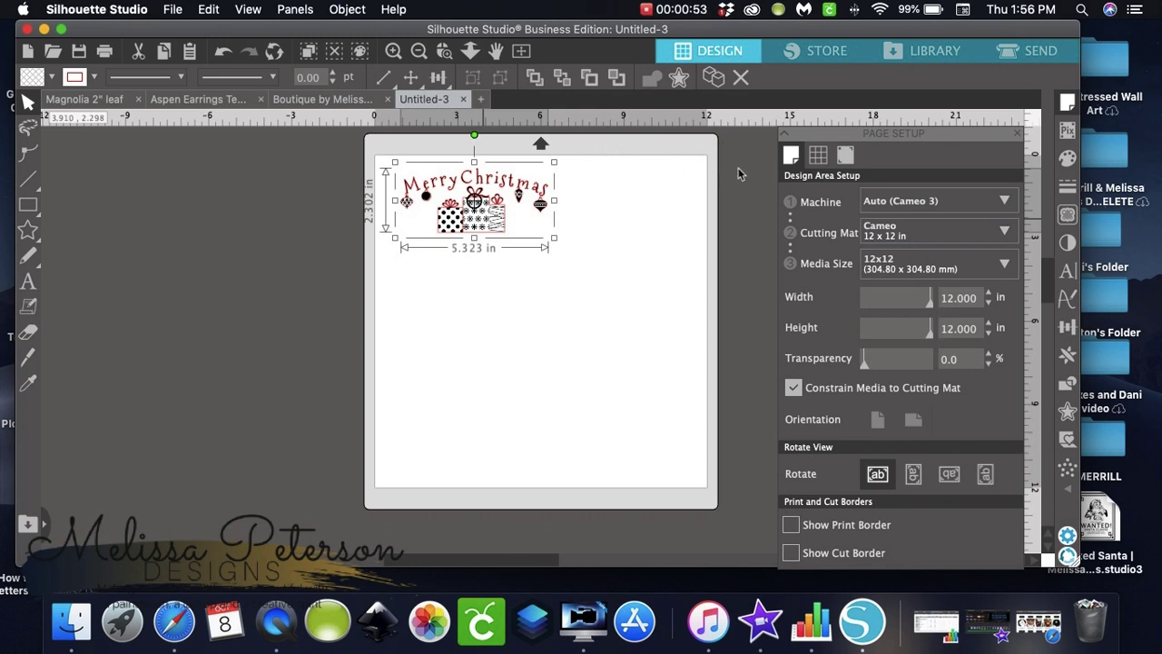
left_click(1006, 201)
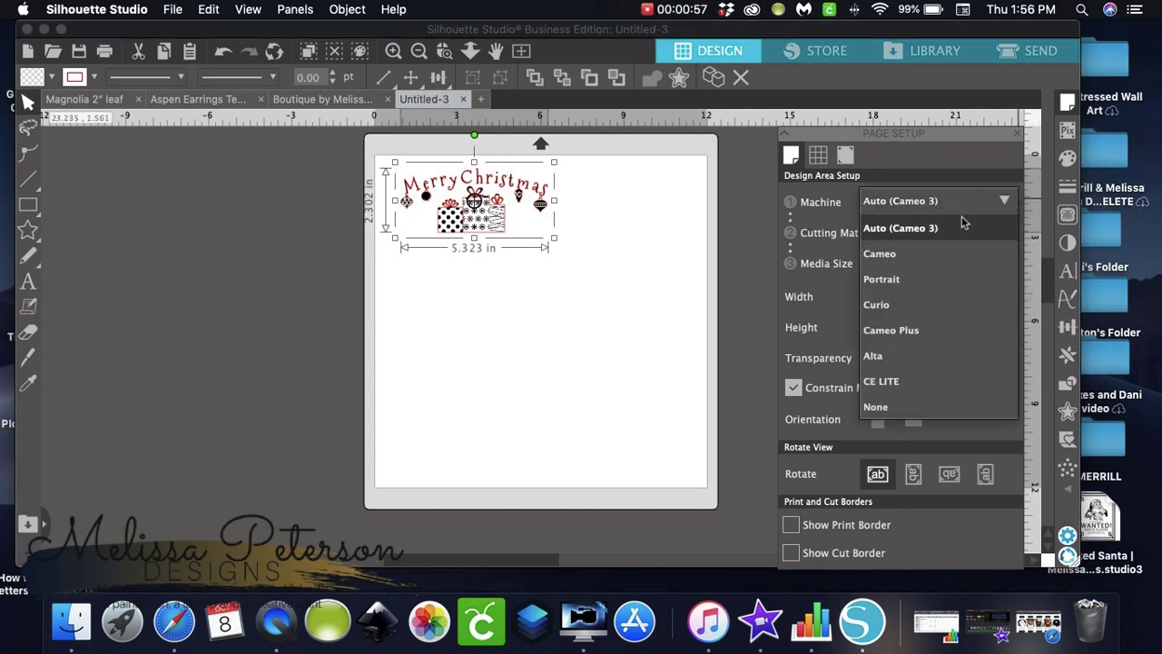
left_click(877, 407)
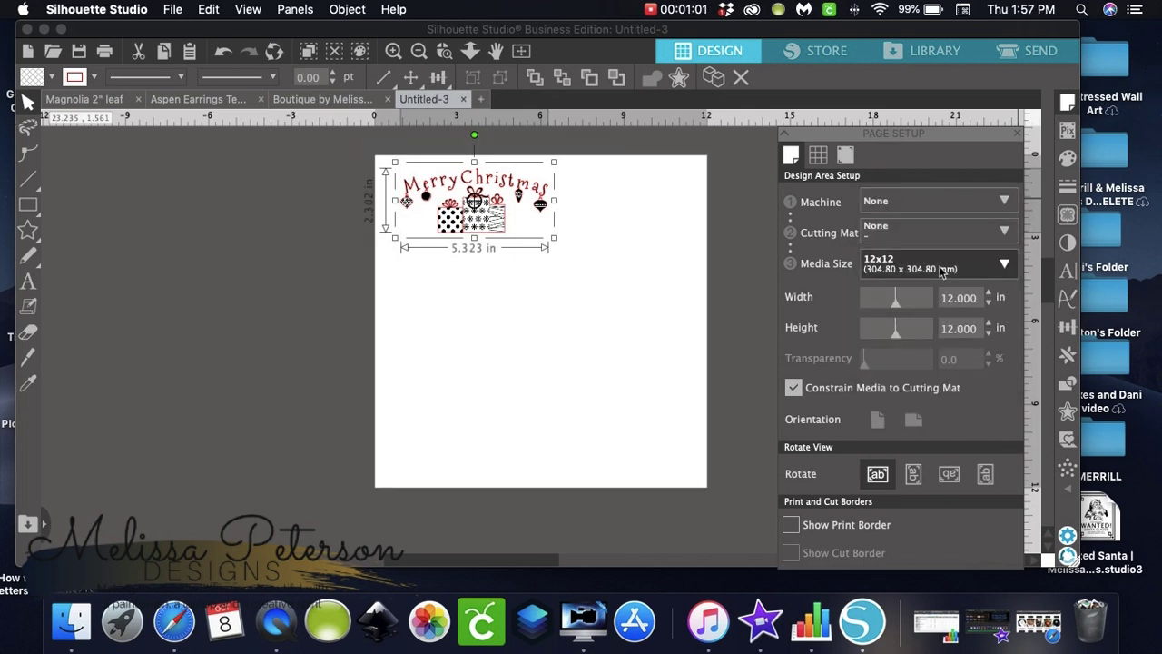
left_click(1005, 232)
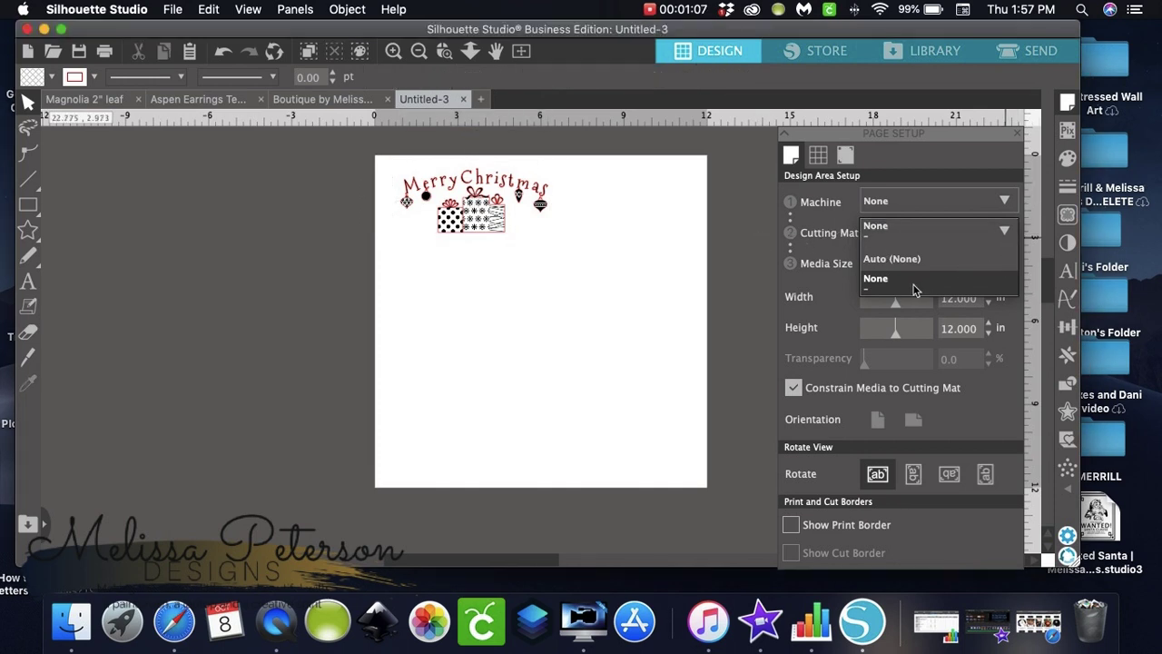
left_click(914, 283)
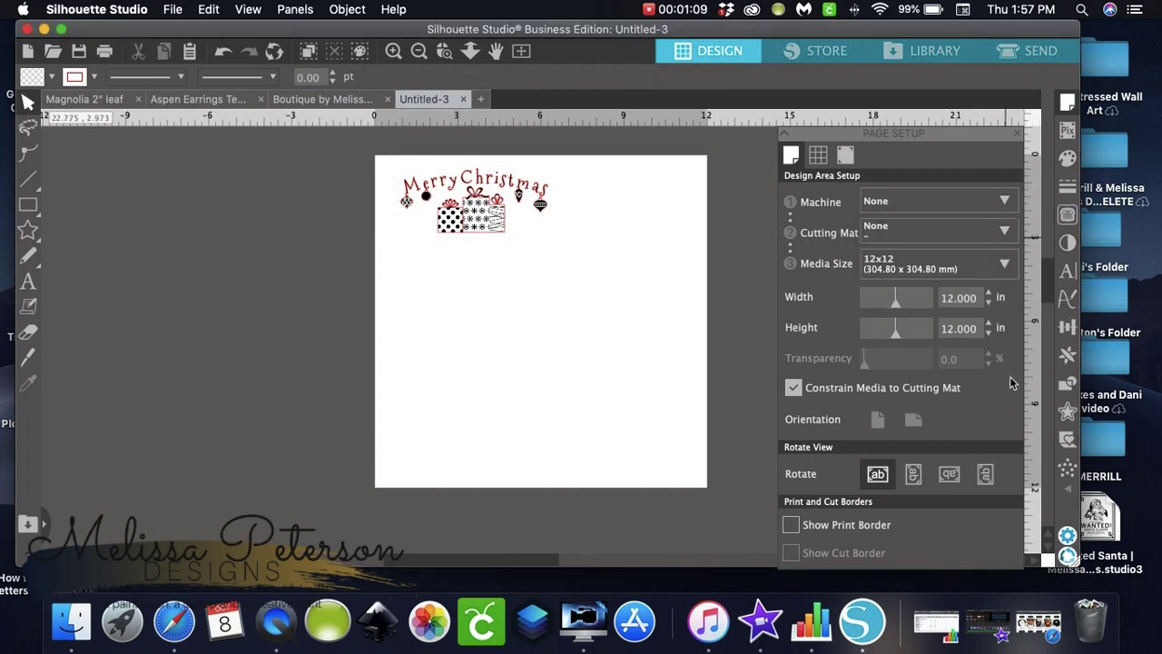
left_click(1006, 263)
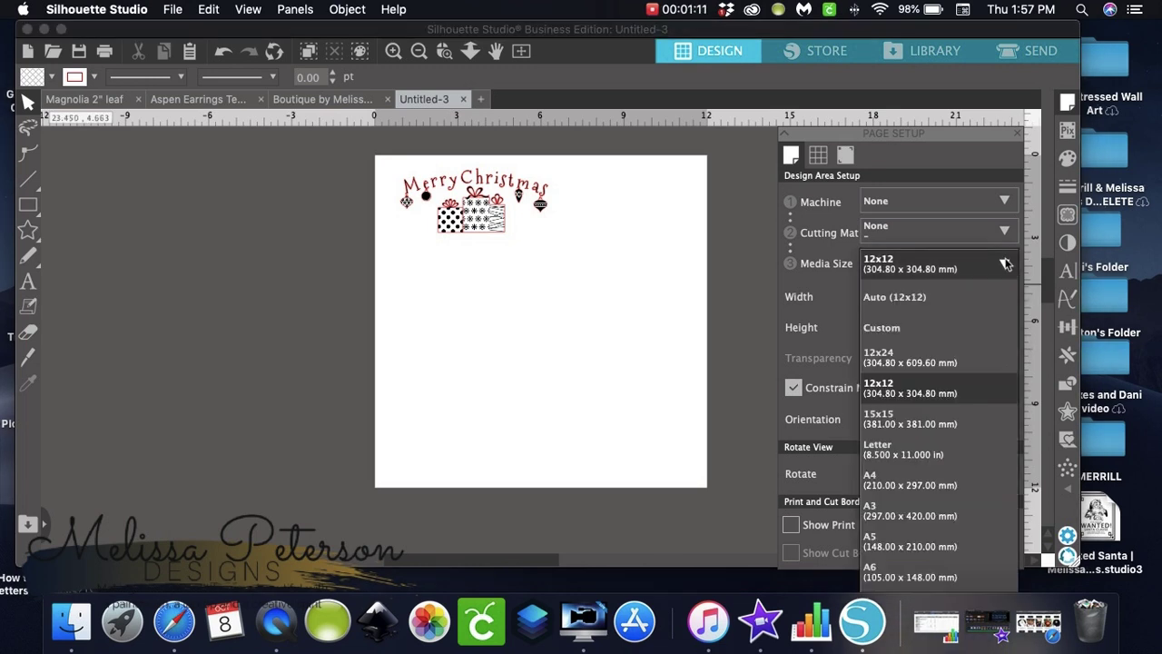
left_click(888, 337)
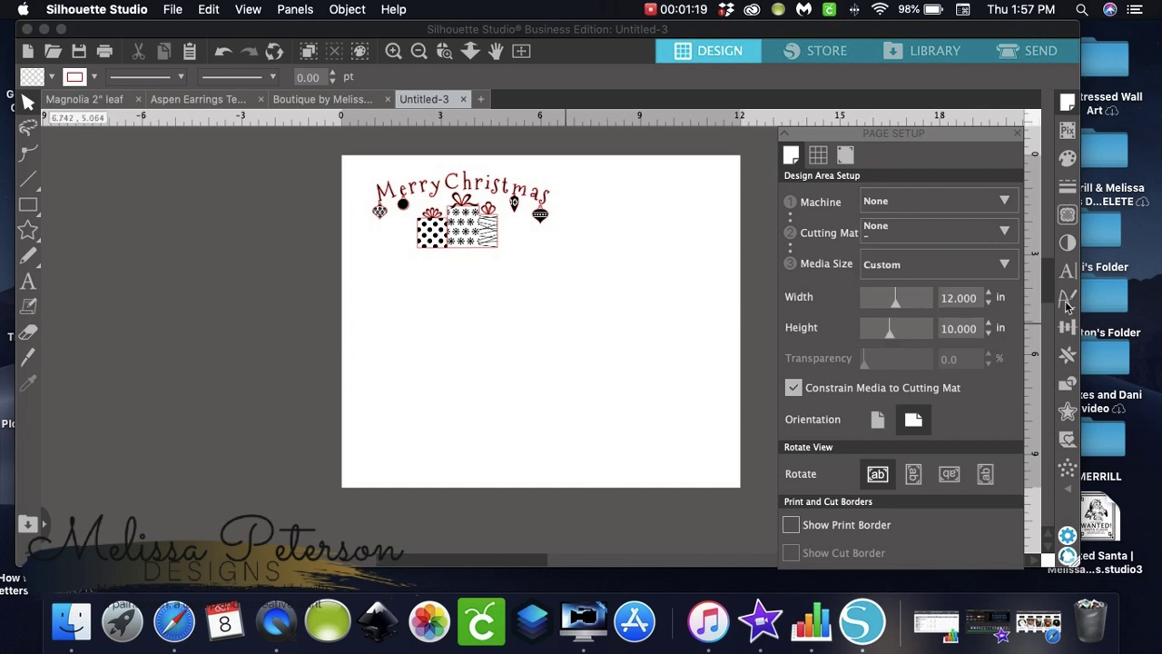
Set the custom page size to 23 inches wide by 5 inches high and return to the canvas.
left_click(891, 302)
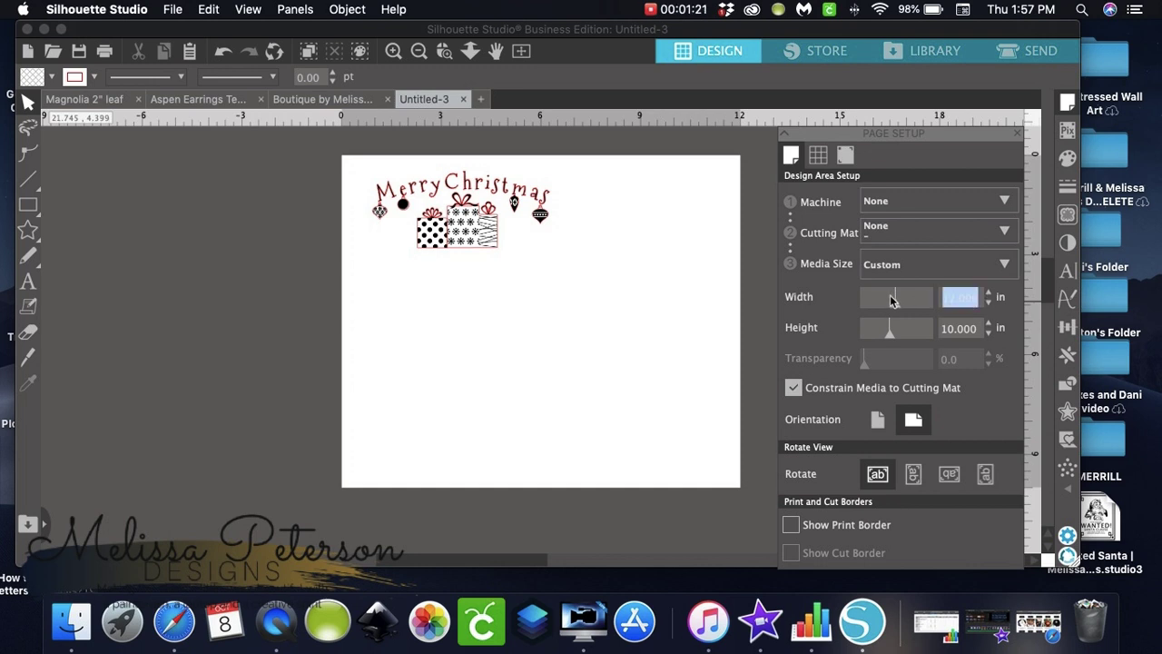
type("23")
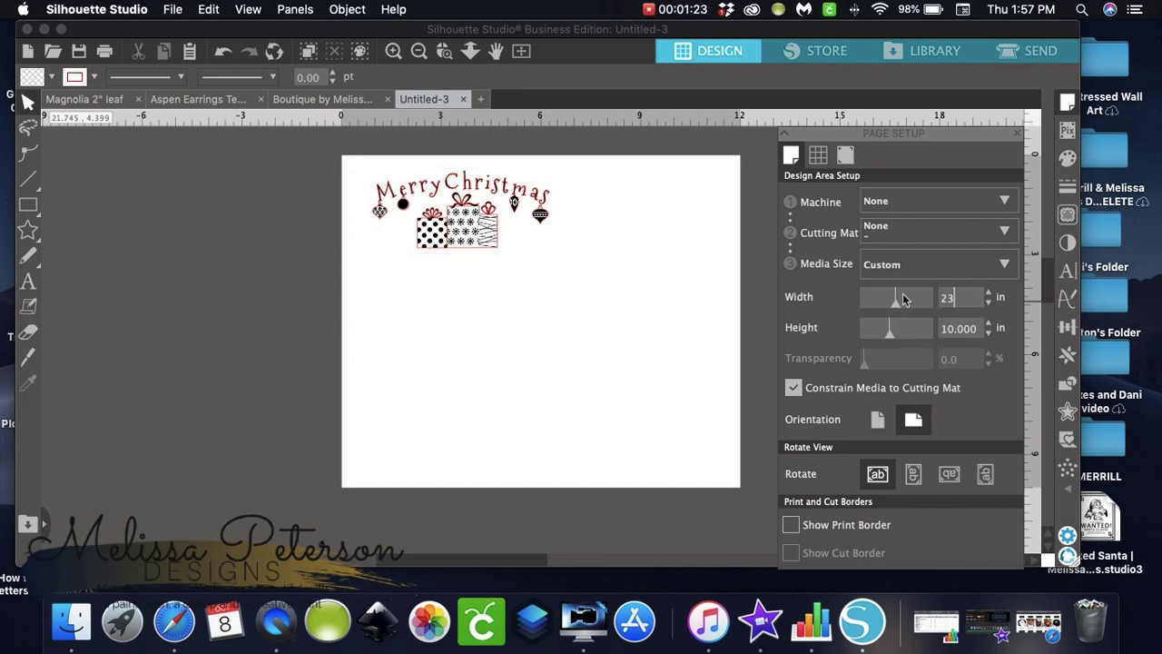
key("Return")
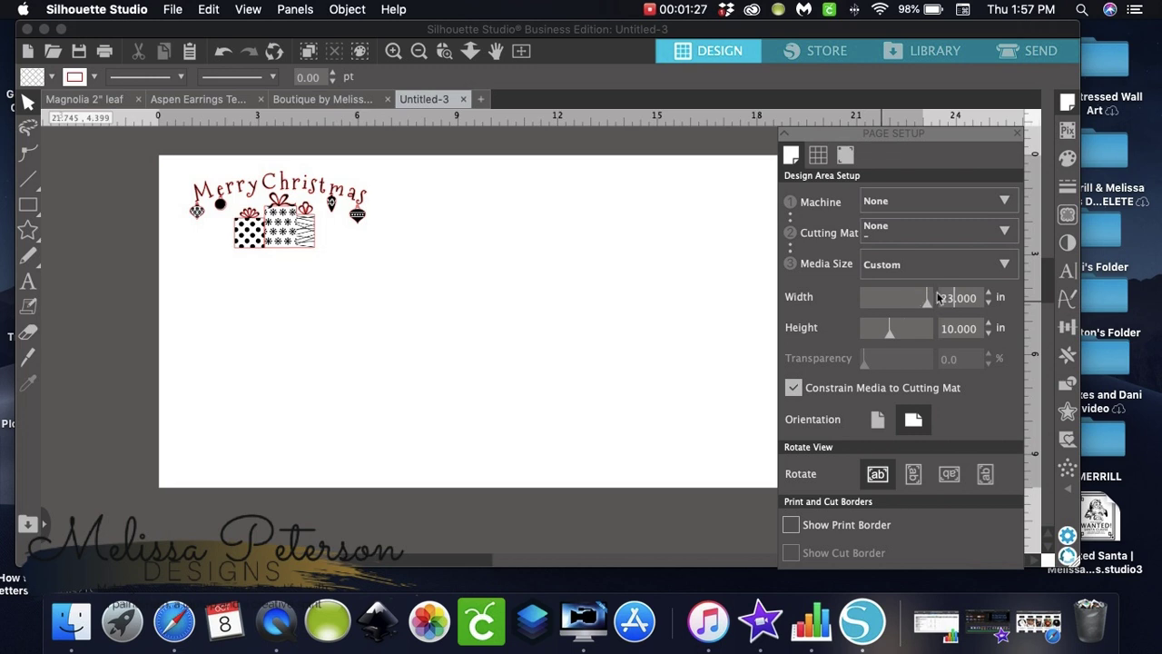
left_click_drag(889, 330, 850, 328)
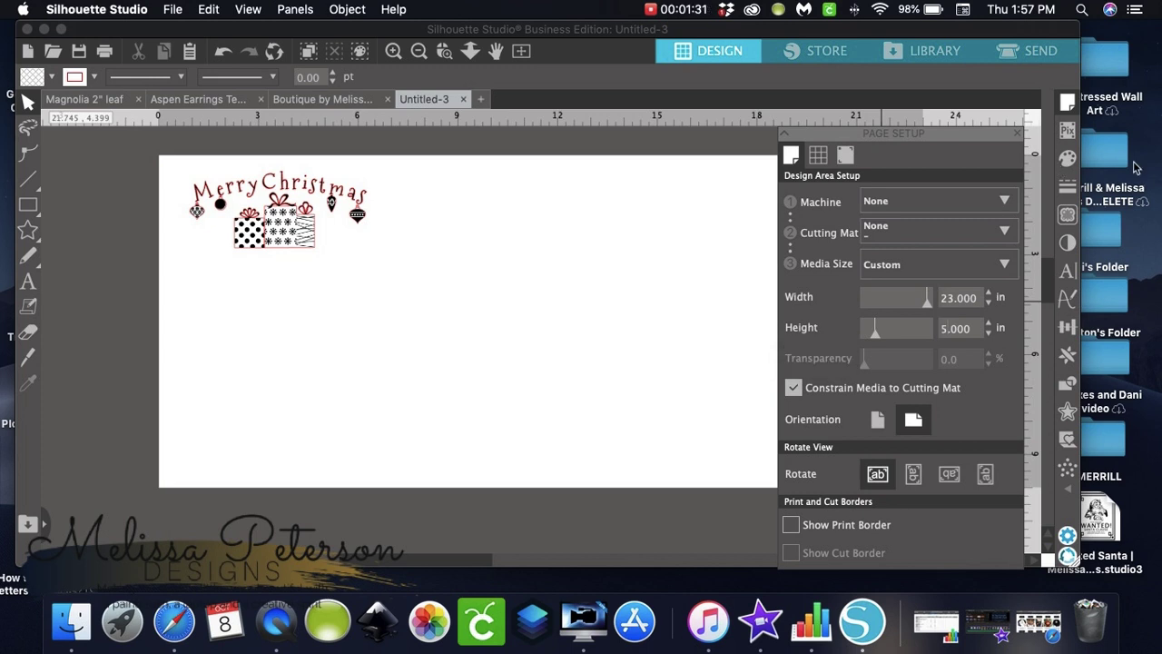
left_click(576, 264)
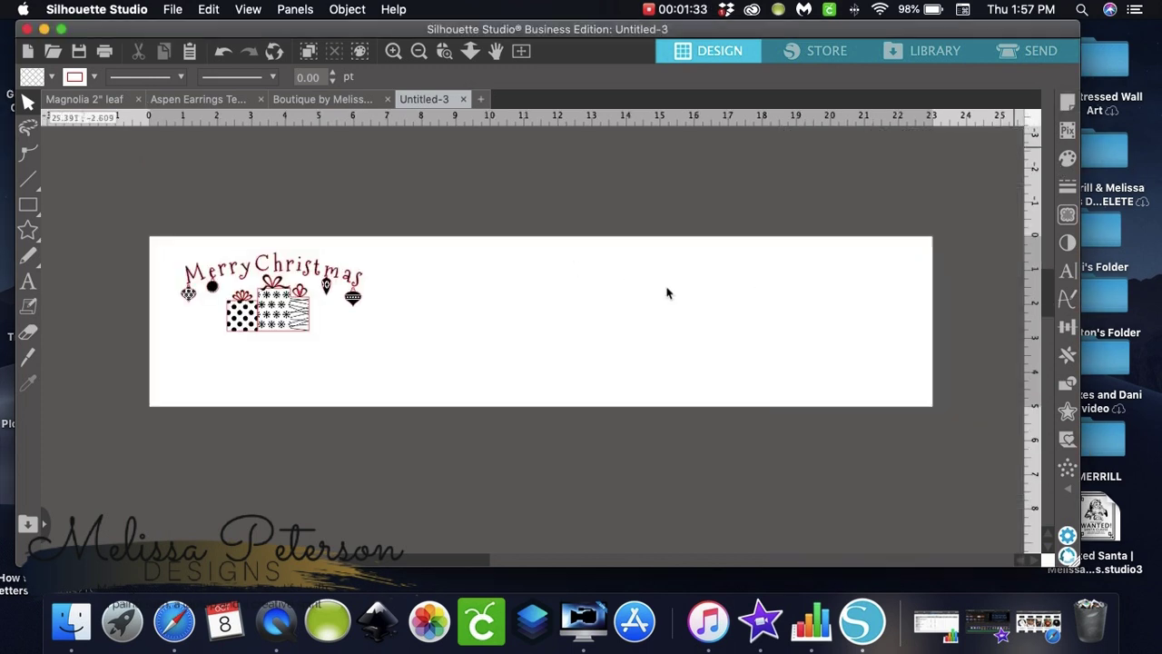
Enlarge the Merry Christmas design proportionally to about 10 inches wide and reposition it within the page height.
left_click_drag(141, 215, 406, 373)
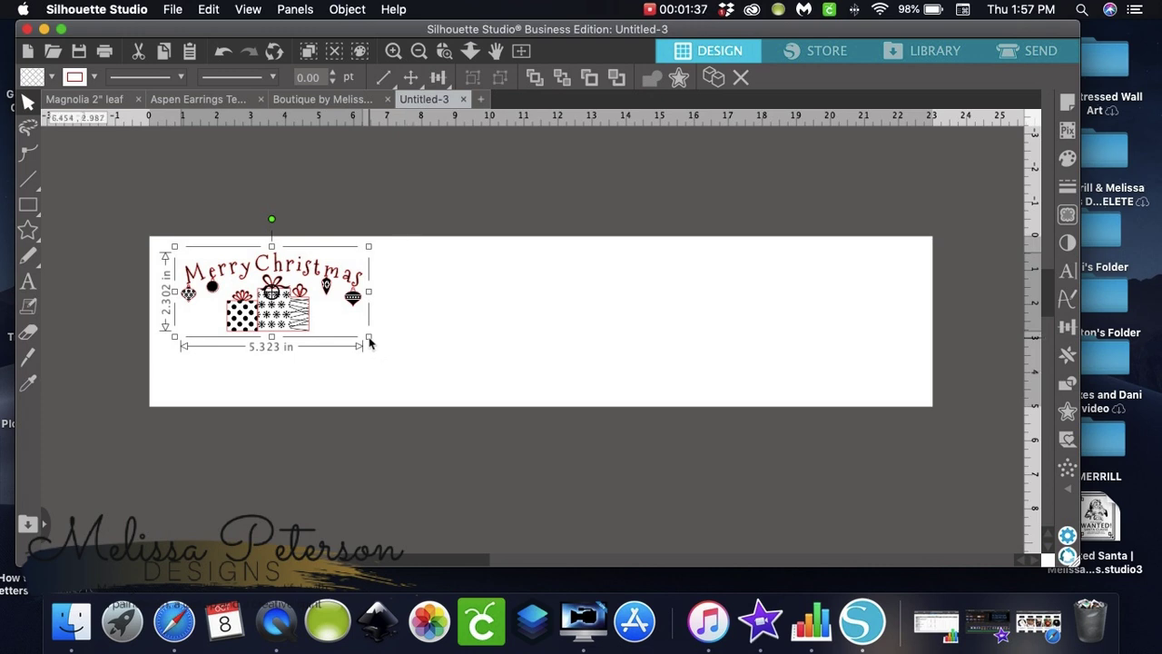
left_click_drag(370, 338, 550, 385)
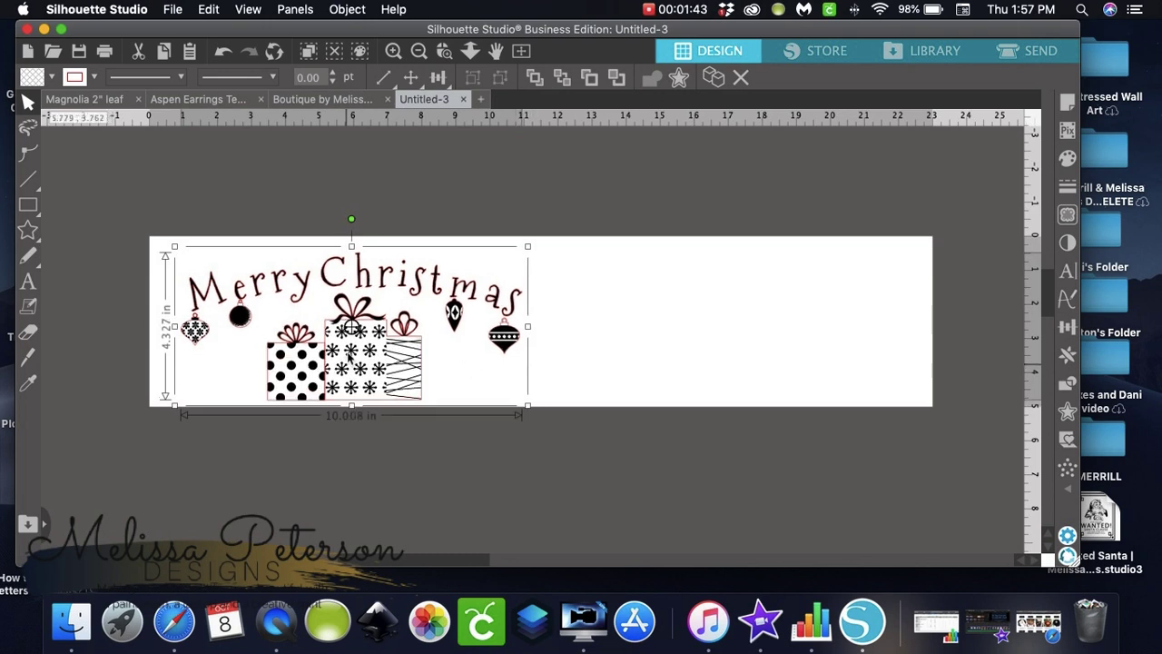
left_click_drag(348, 359, 348, 347)
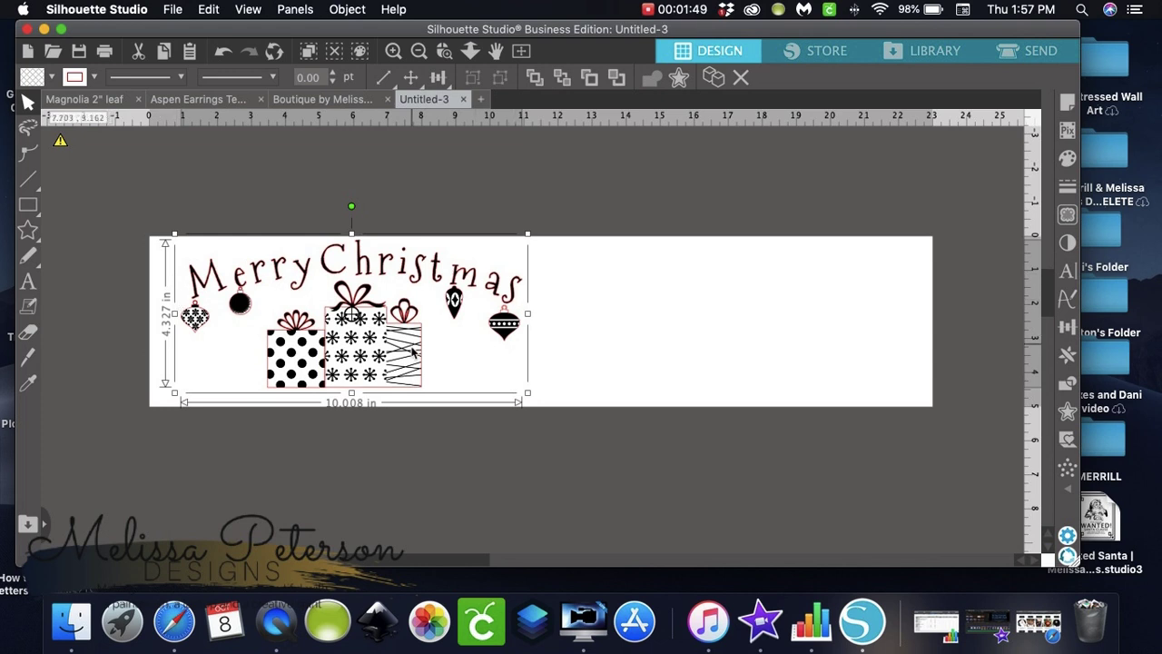
left_click_drag(412, 355, 410, 361)
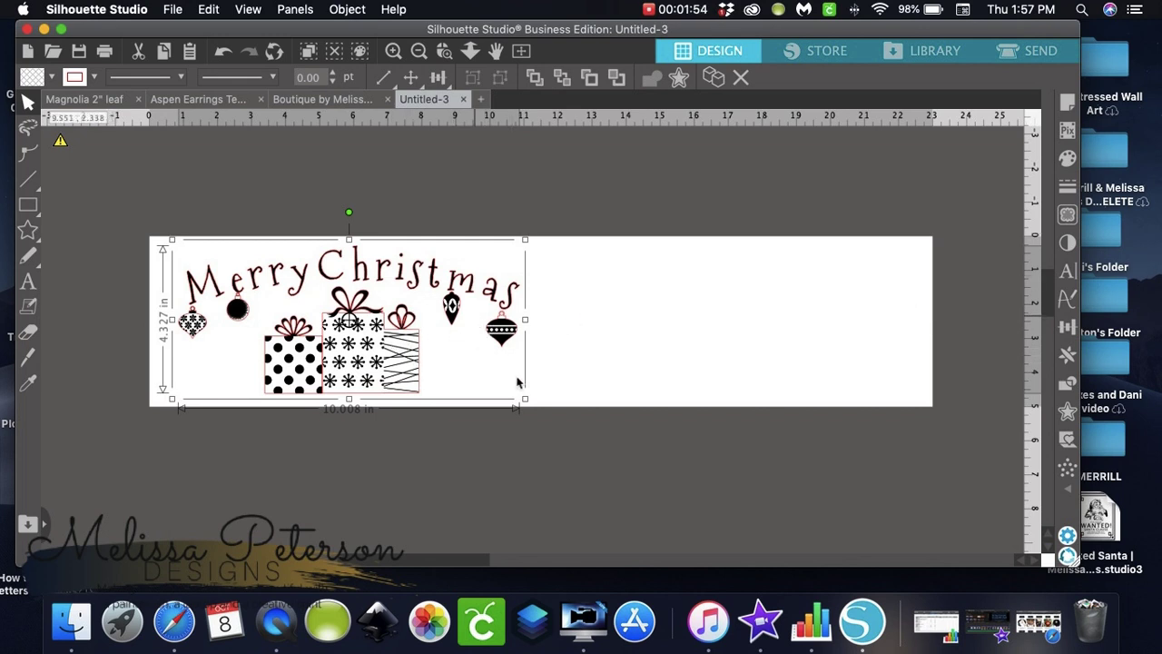
Enlarge the Merry Christmas design to about 18 inches wide, and scale it back to about 10.6 inches wide.
left_click_drag(578, 417, 803, 518)
left_click_drag(554, 489, 584, 480)
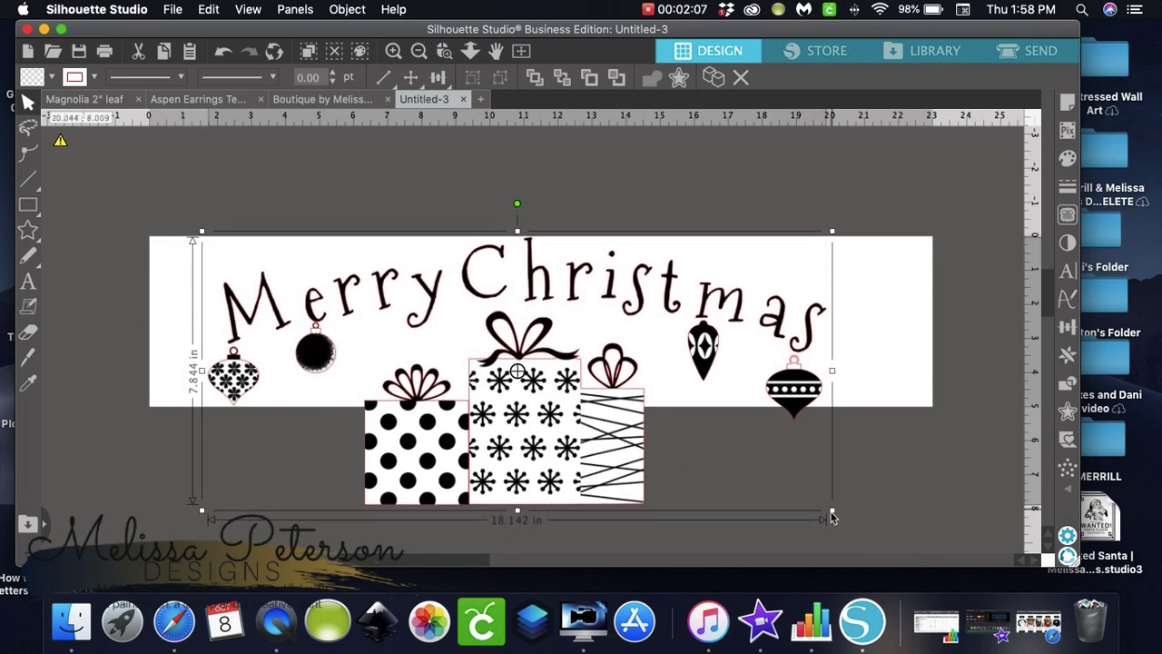
left_click_drag(829, 515, 564, 428)
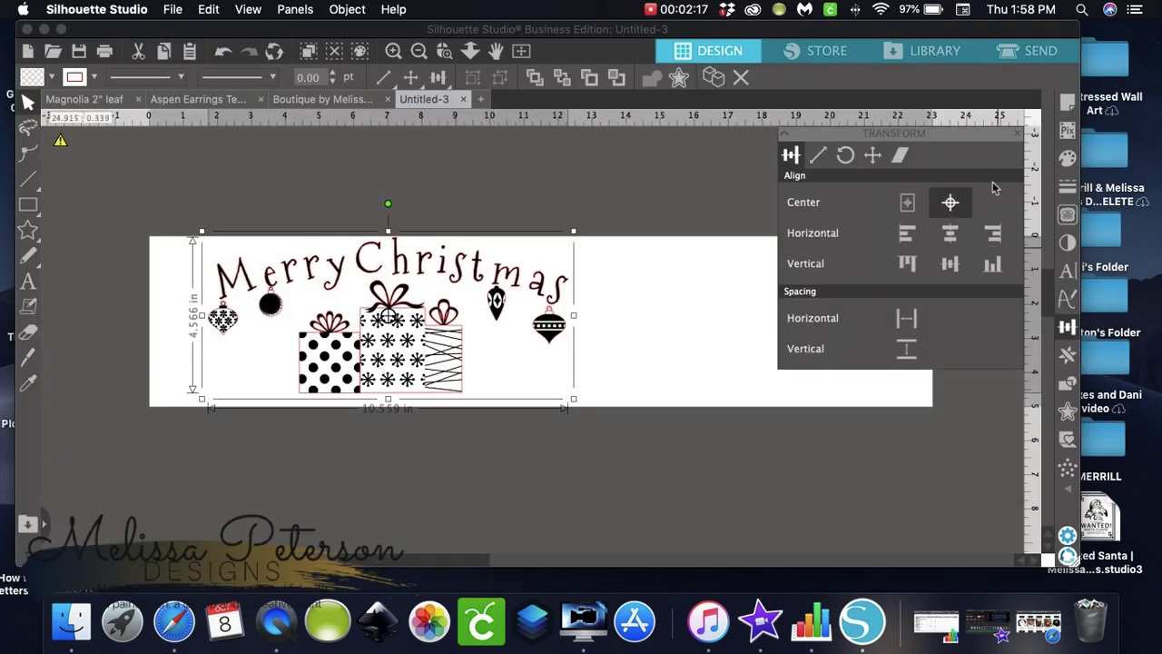
Center the Merry Christmas design on the page and deselect it.
left_click(951, 202)
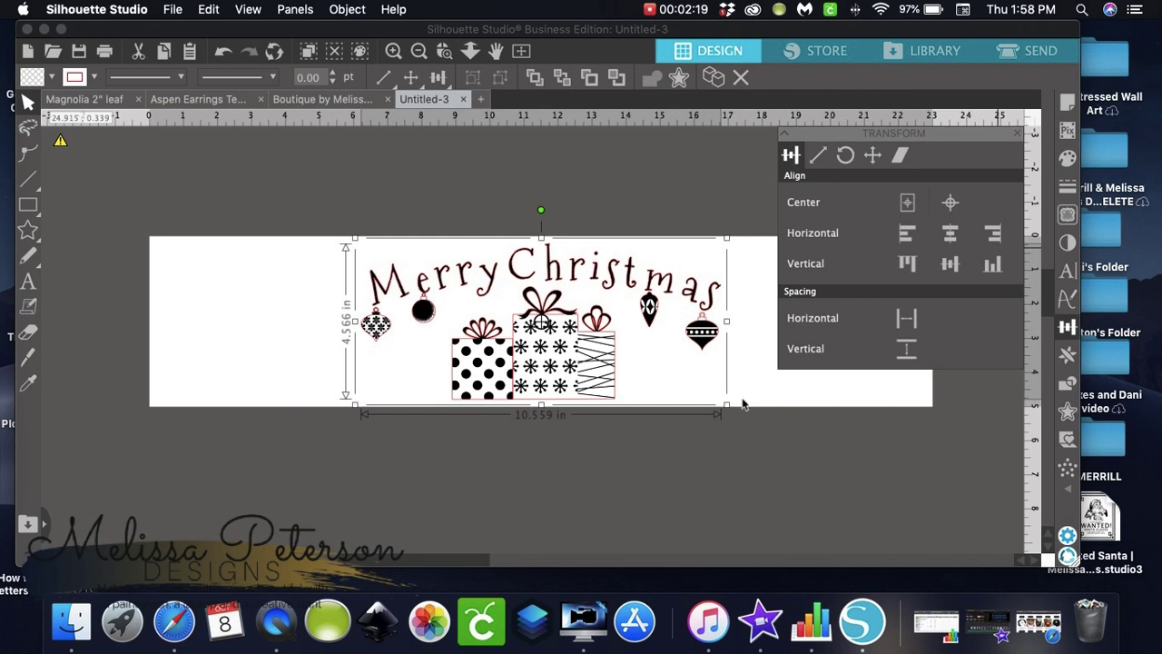
left_click(1019, 133)
left_click(704, 448)
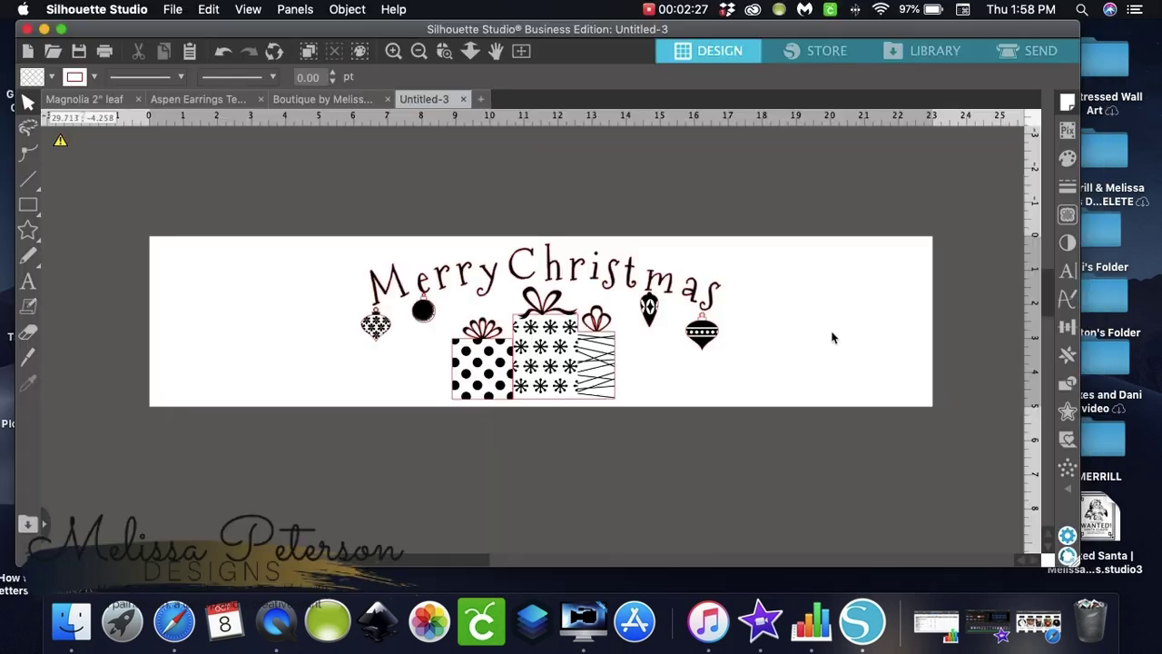
Set the page width to 25 inches.
left_click(1068, 101)
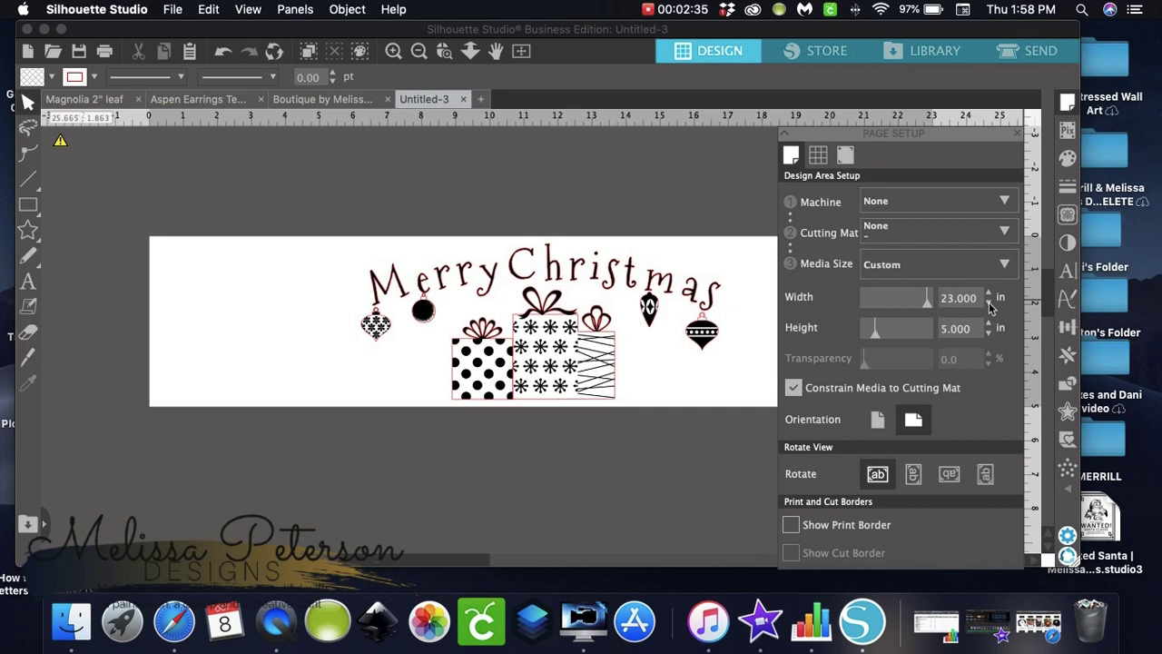
left_click_drag(977, 298, 887, 302)
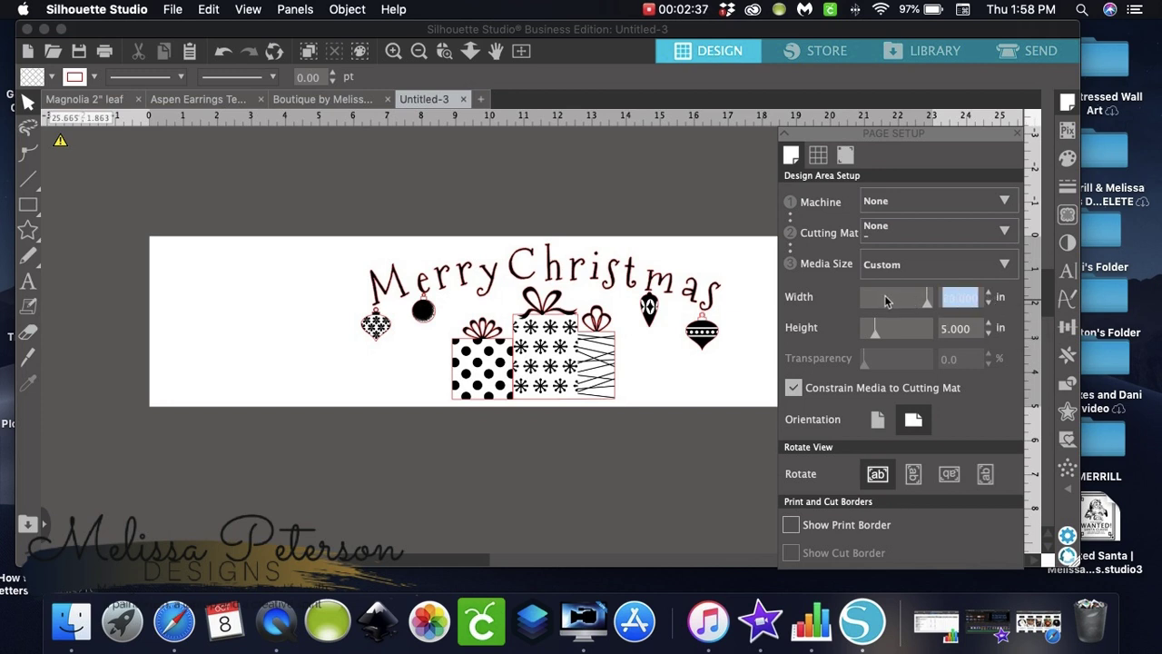
type("25")
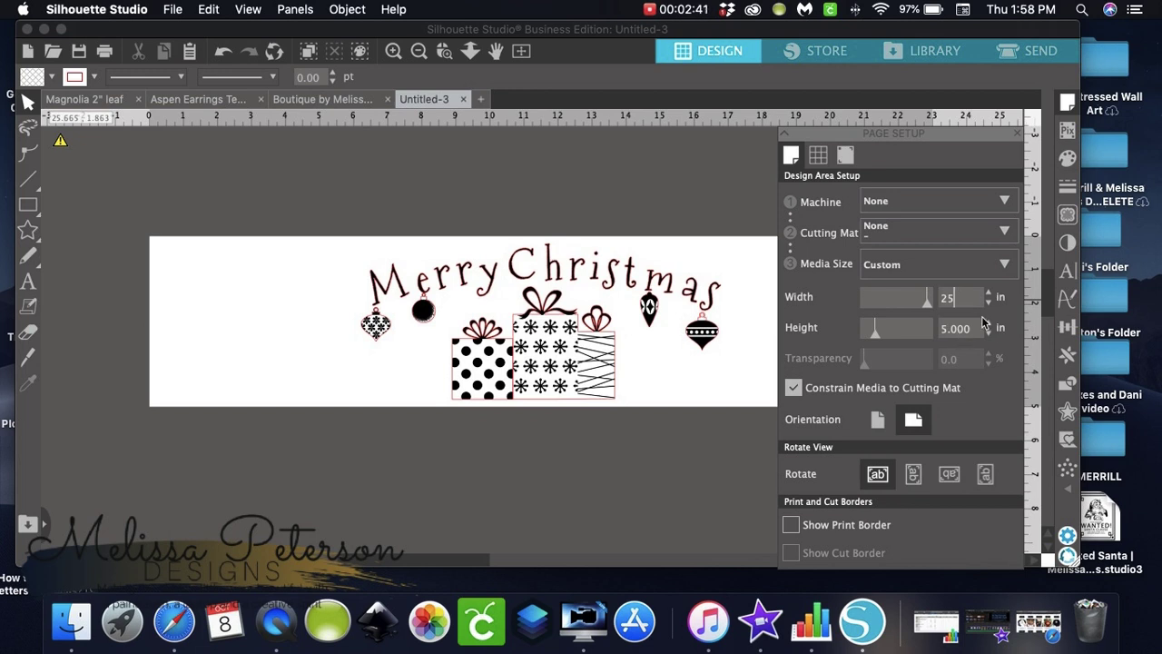
key("Return")
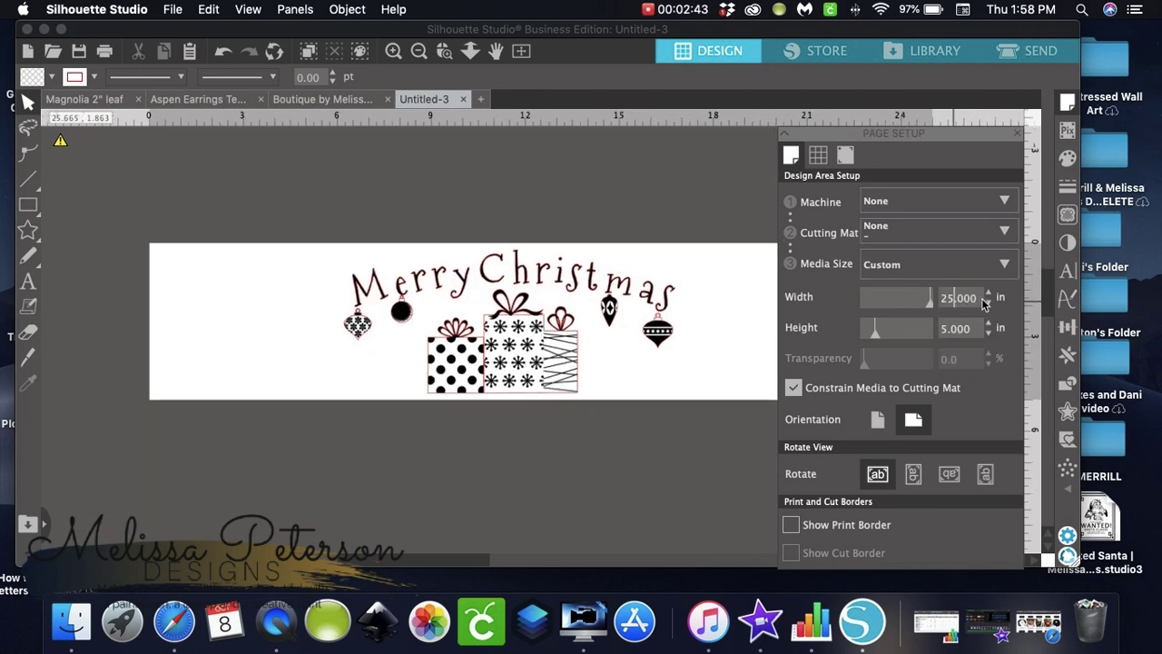
Try a page height of 12 inches and set it back to 5 inches.
key("Tab")
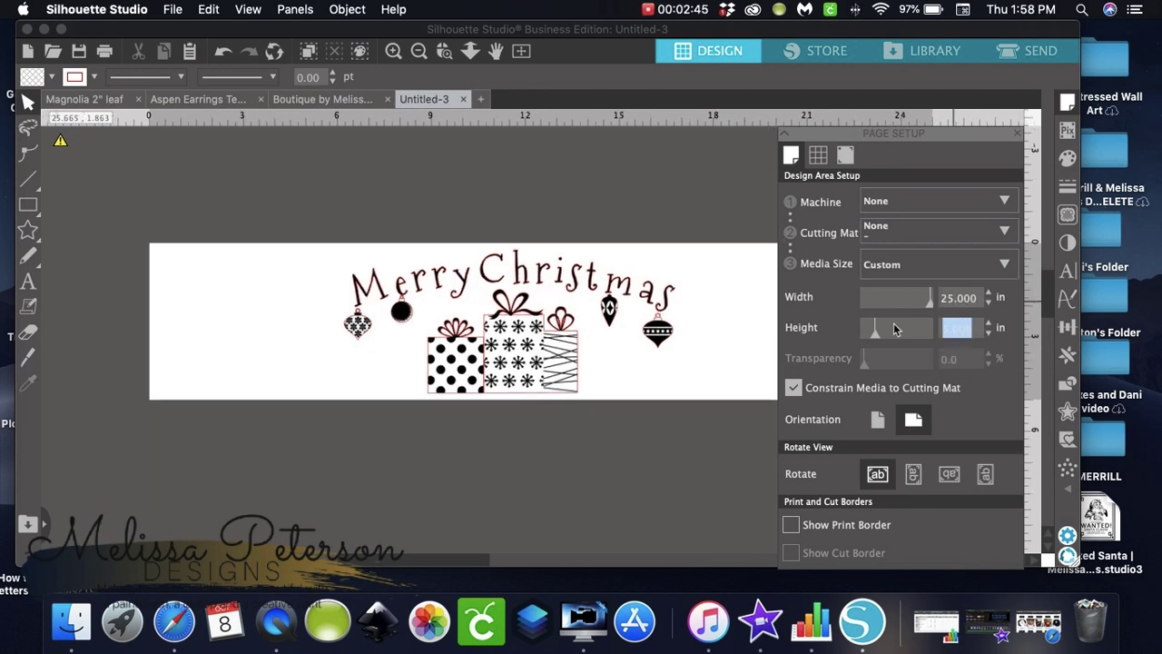
type("12")
key("Return")
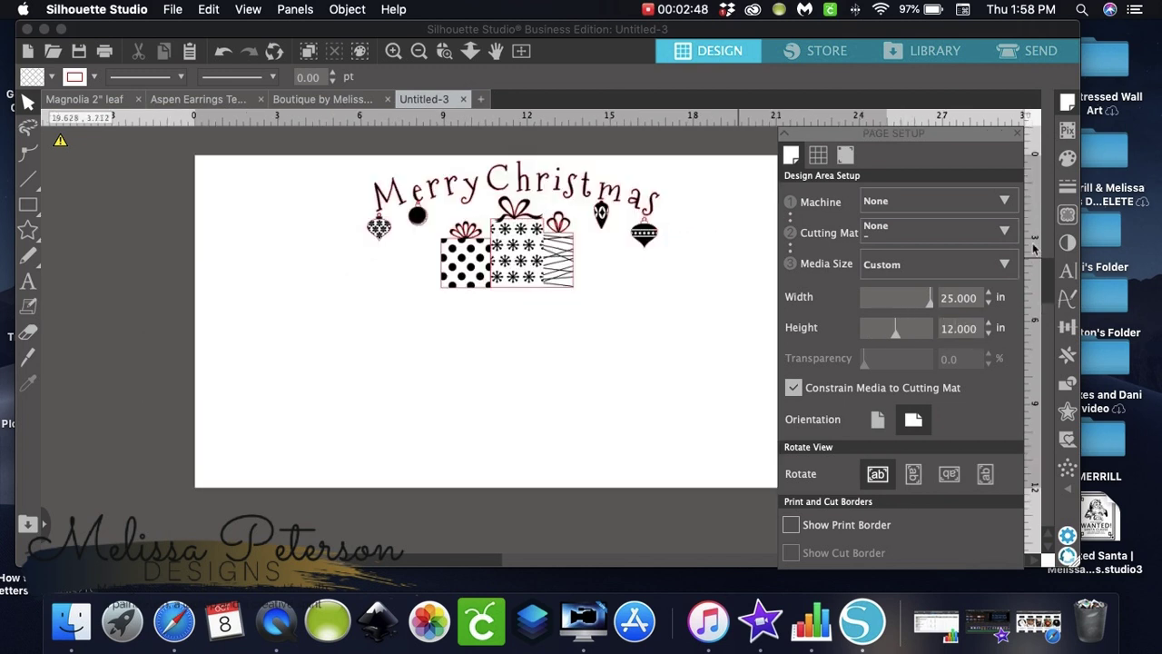
left_click(311, 181)
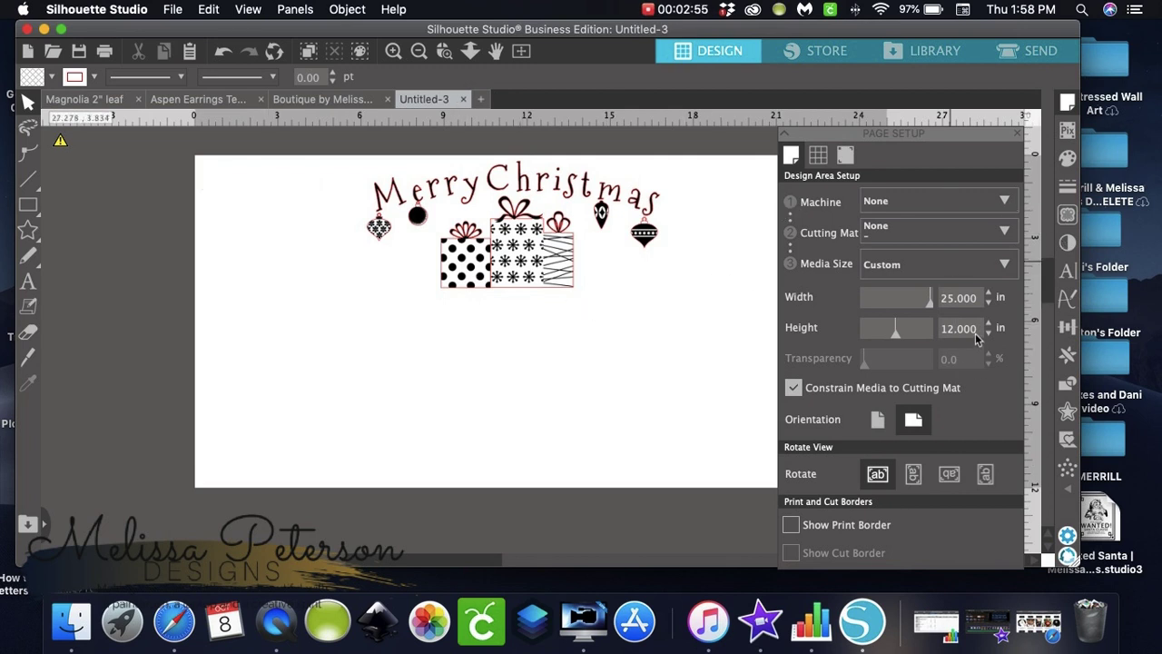
left_click_drag(978, 329, 897, 328)
type("5")
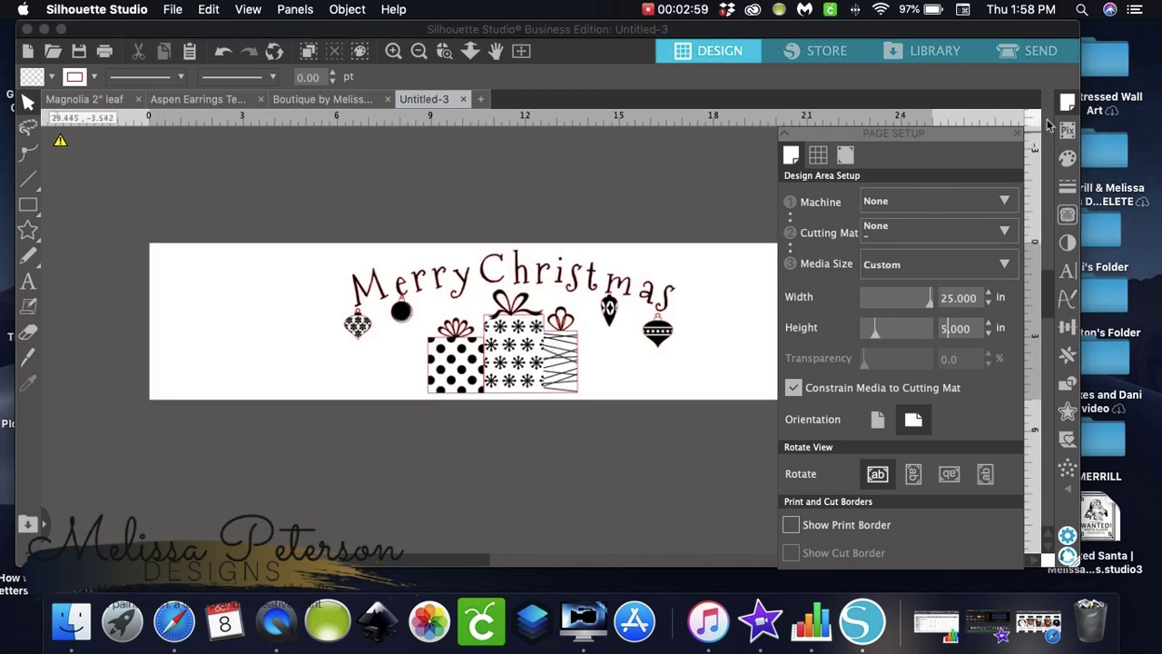
Draw a rectangle about 24.7 by 4.9 inches just inside the page edges and center it on the page.
left_click(145, 184)
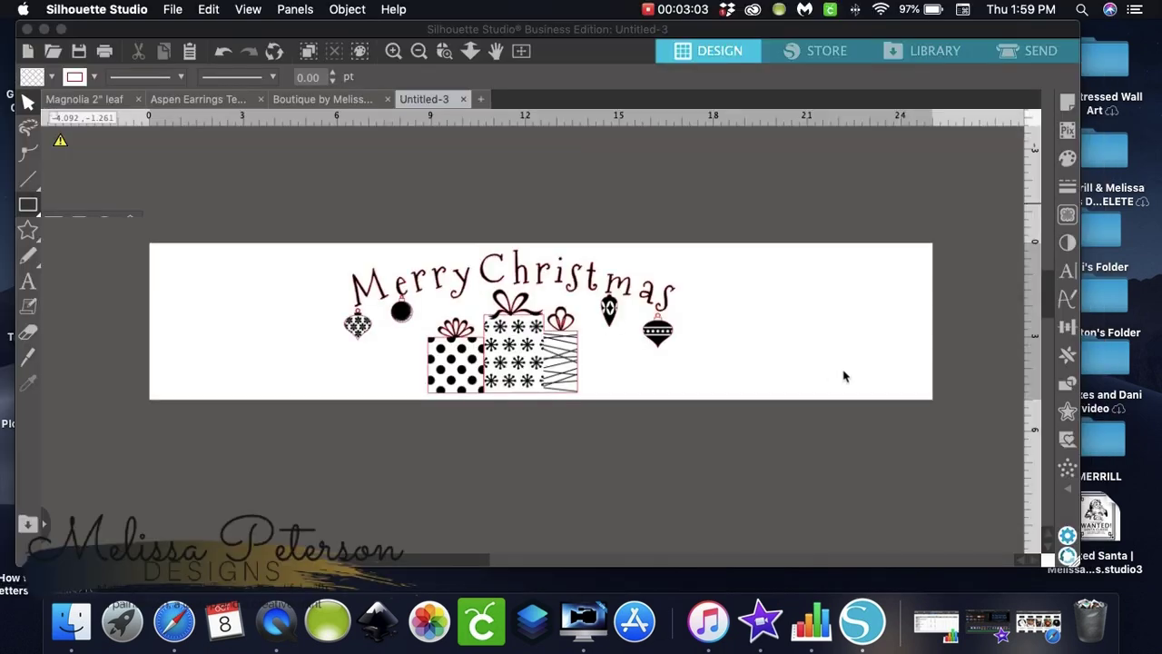
left_click(928, 404)
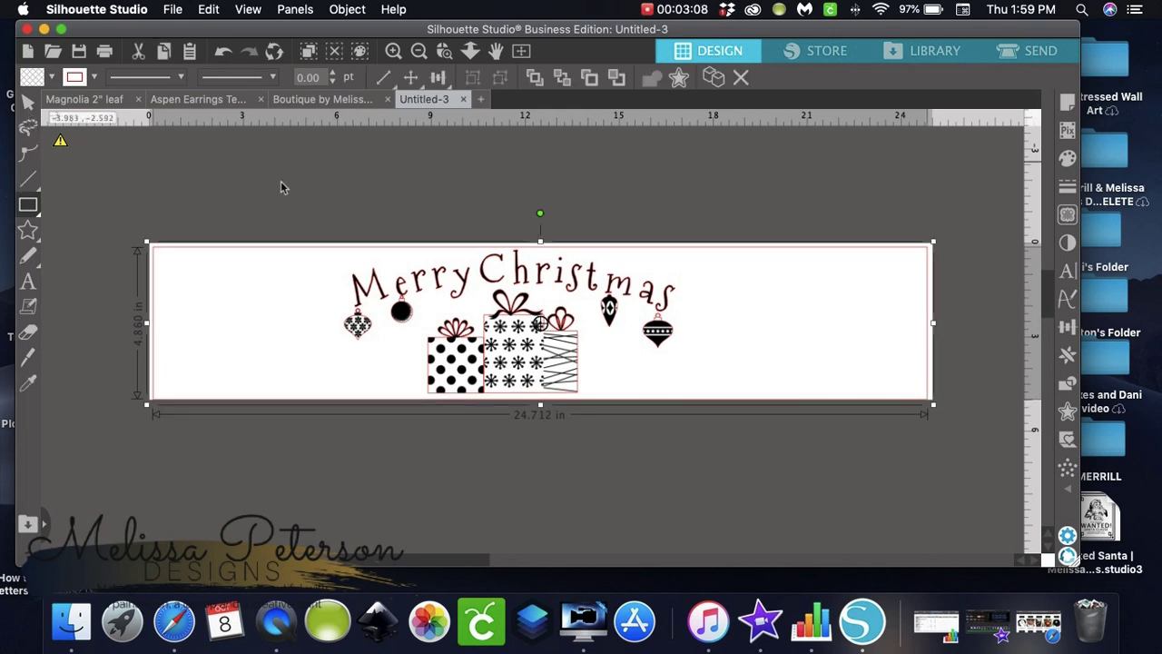
key("v")
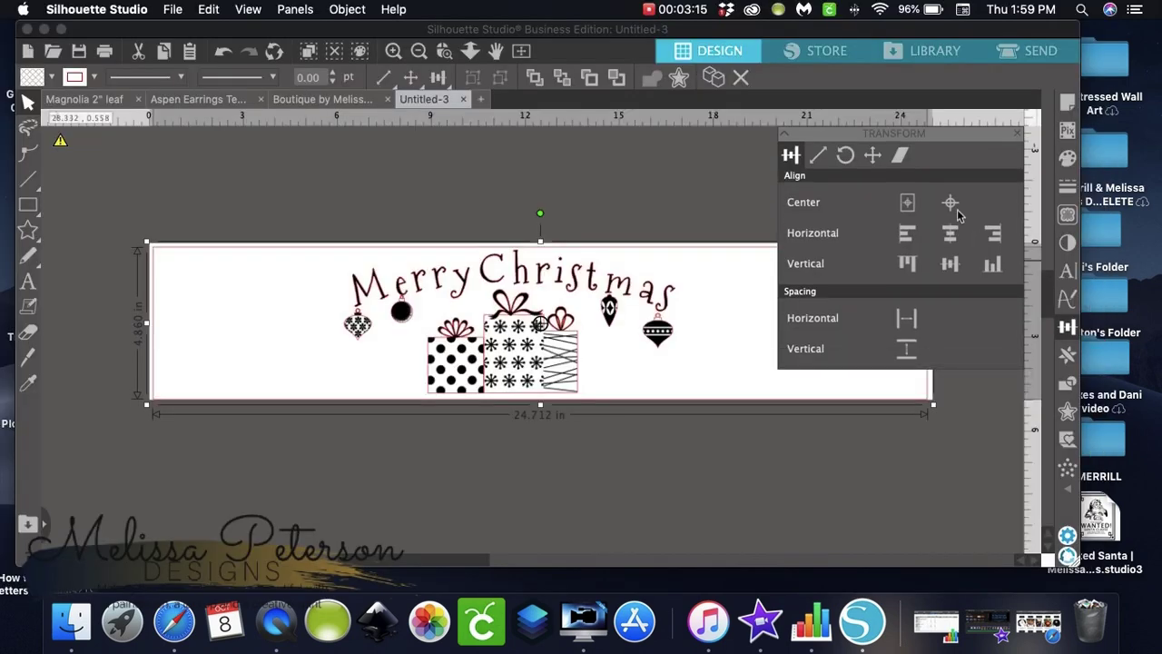
left_click(950, 203)
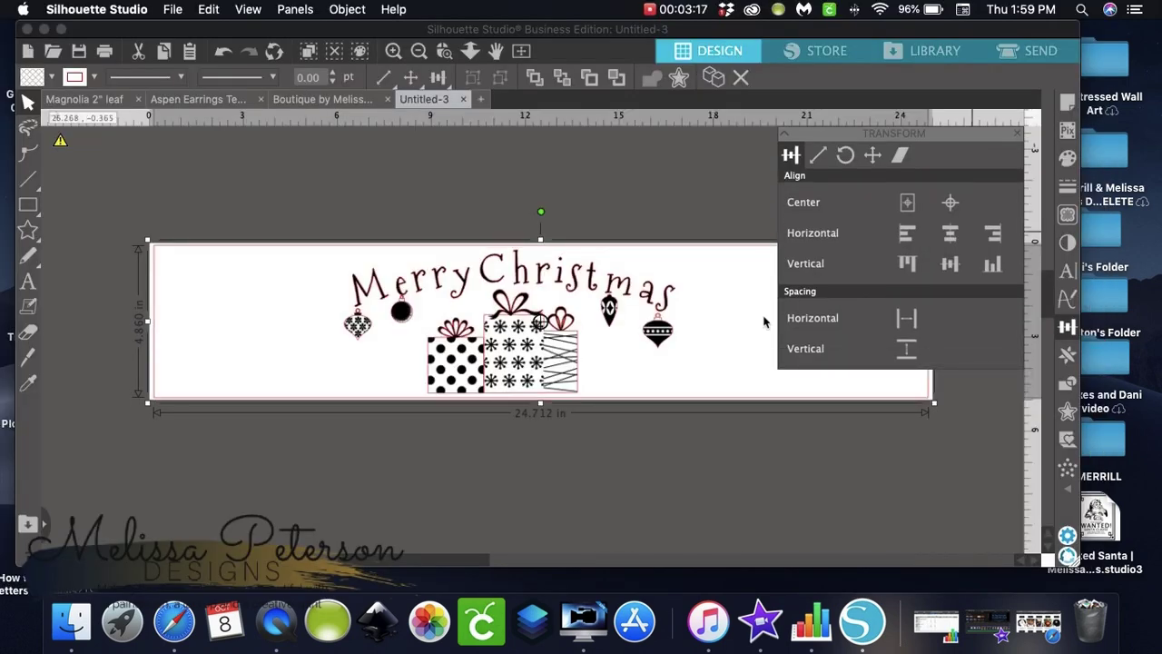
Select the Merry Christmas design and center it on the widened page.
left_click(561, 361)
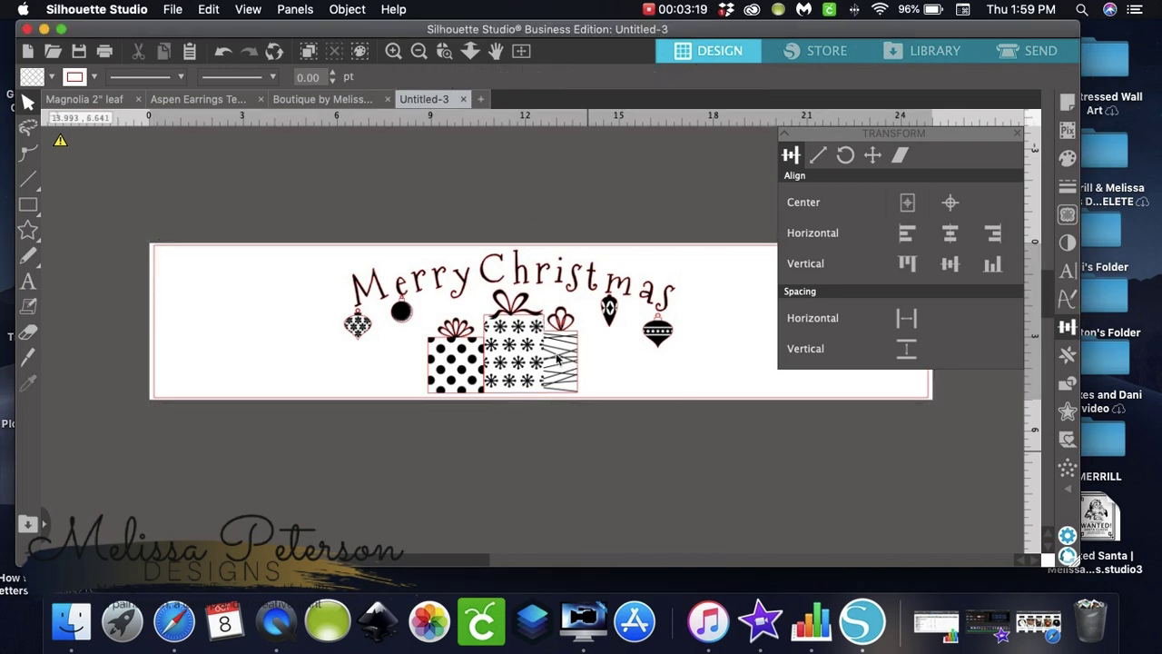
left_click(557, 358)
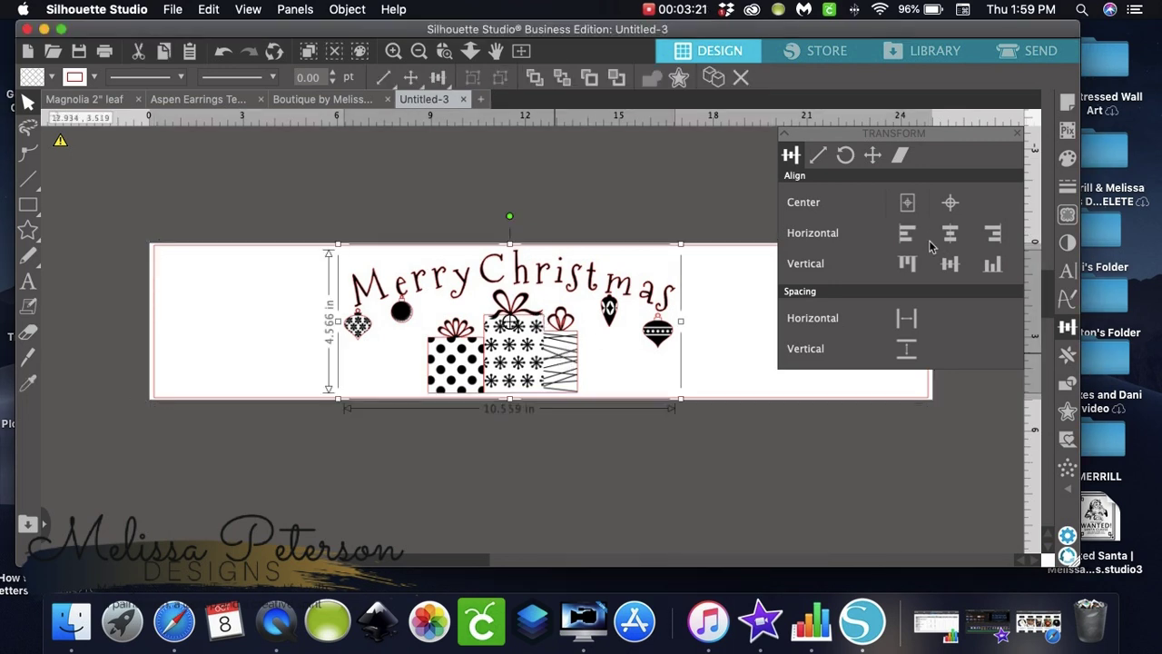
left_click(950, 208)
left_click(950, 201)
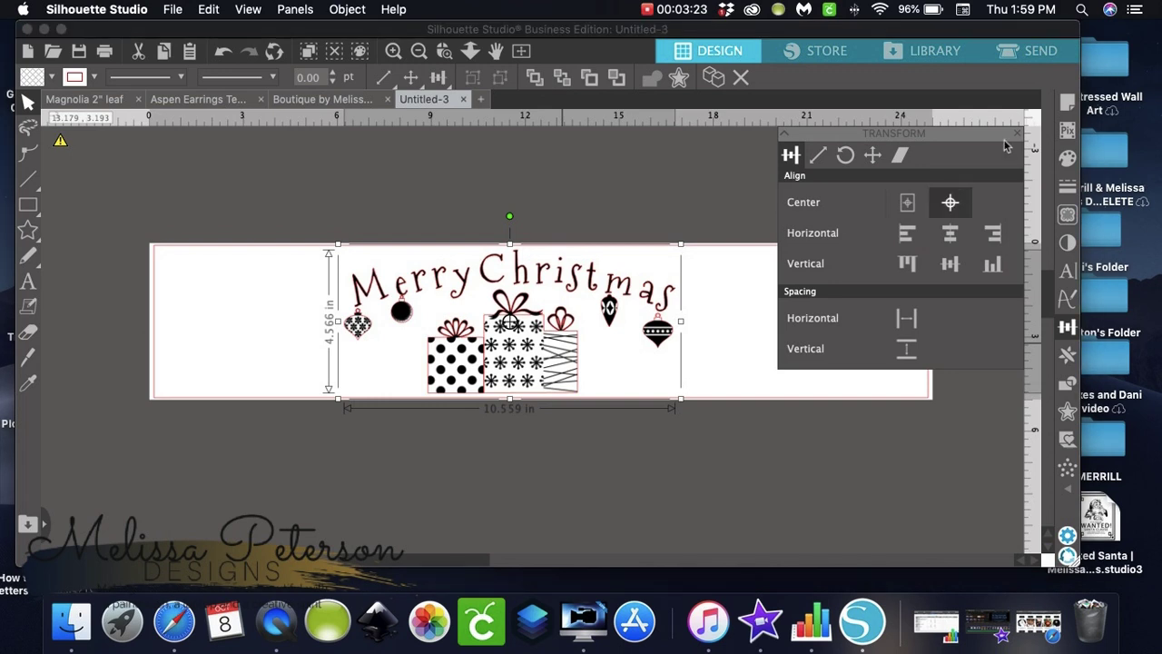
Select the rectangular border and the Merry Christmas design and group them together.
left_click_drag(150, 215, 929, 466)
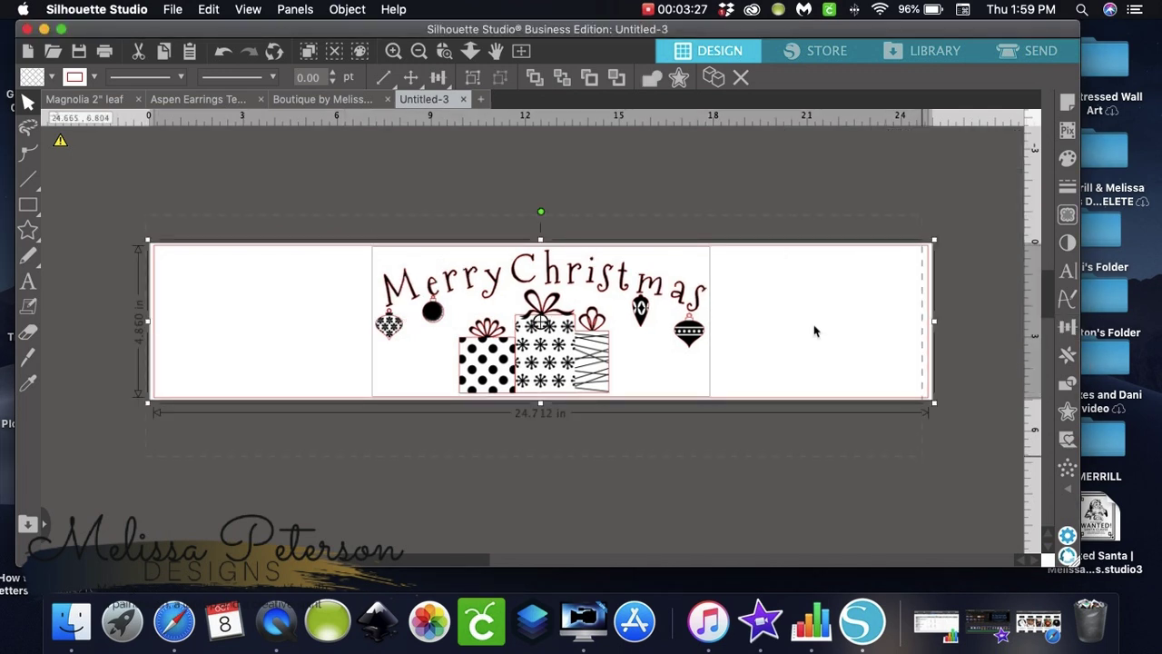
left_click(346, 11)
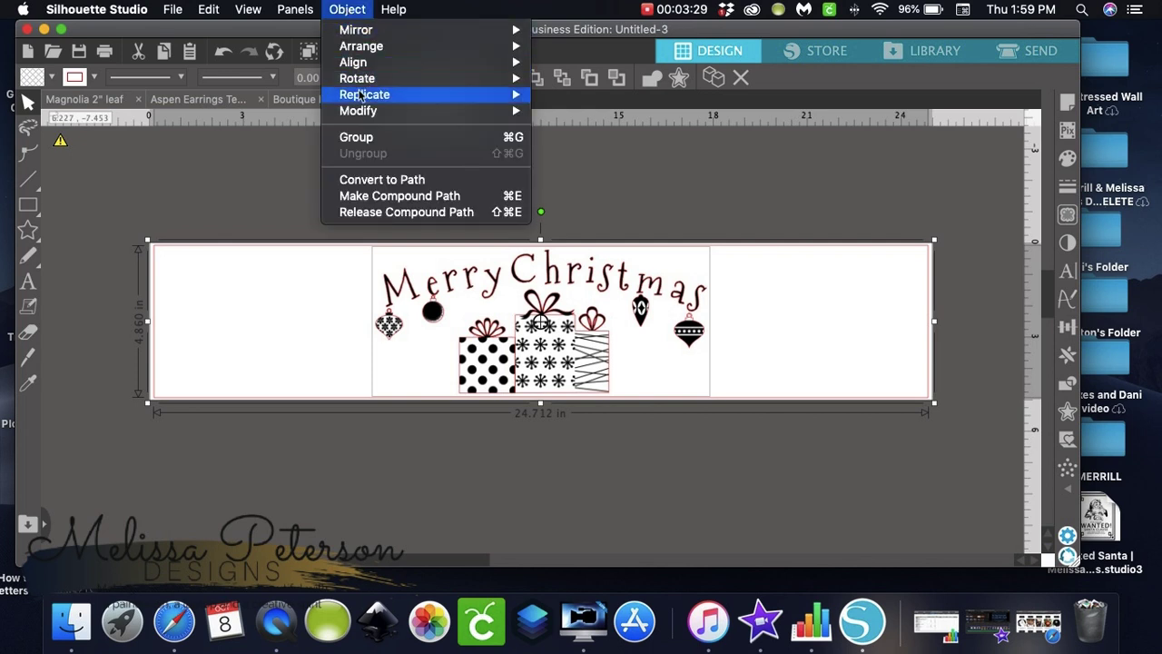
left_click(354, 139)
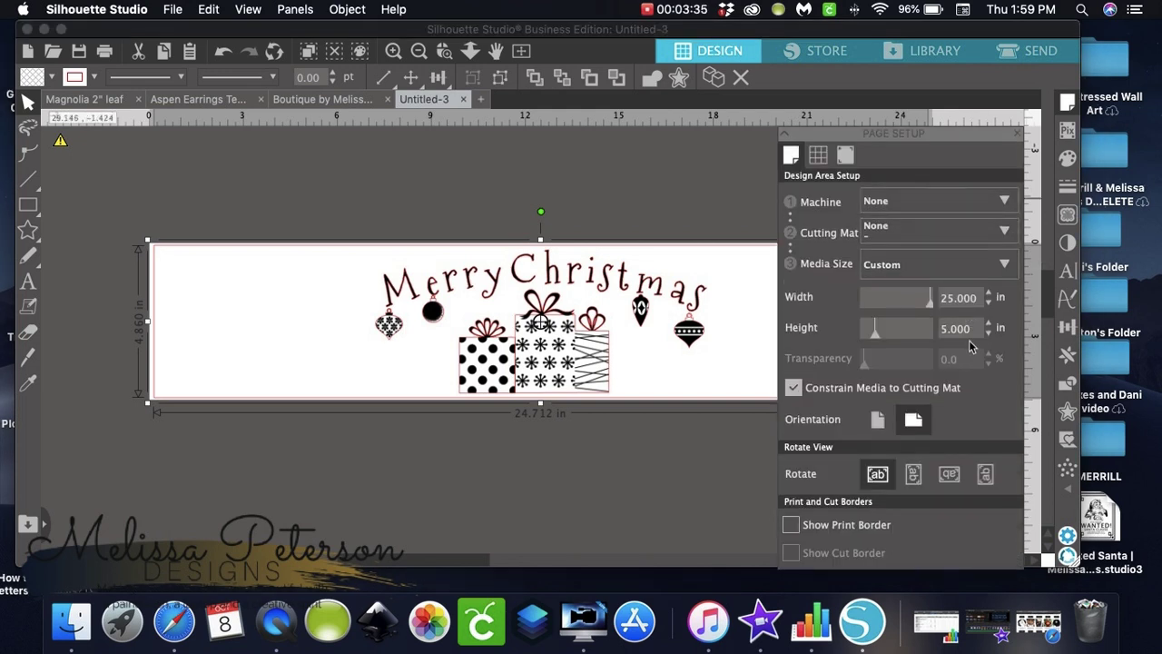
Set the page height to 12 inches and deselect the grouped design.
left_click_drag(975, 329, 868, 332)
type("12")
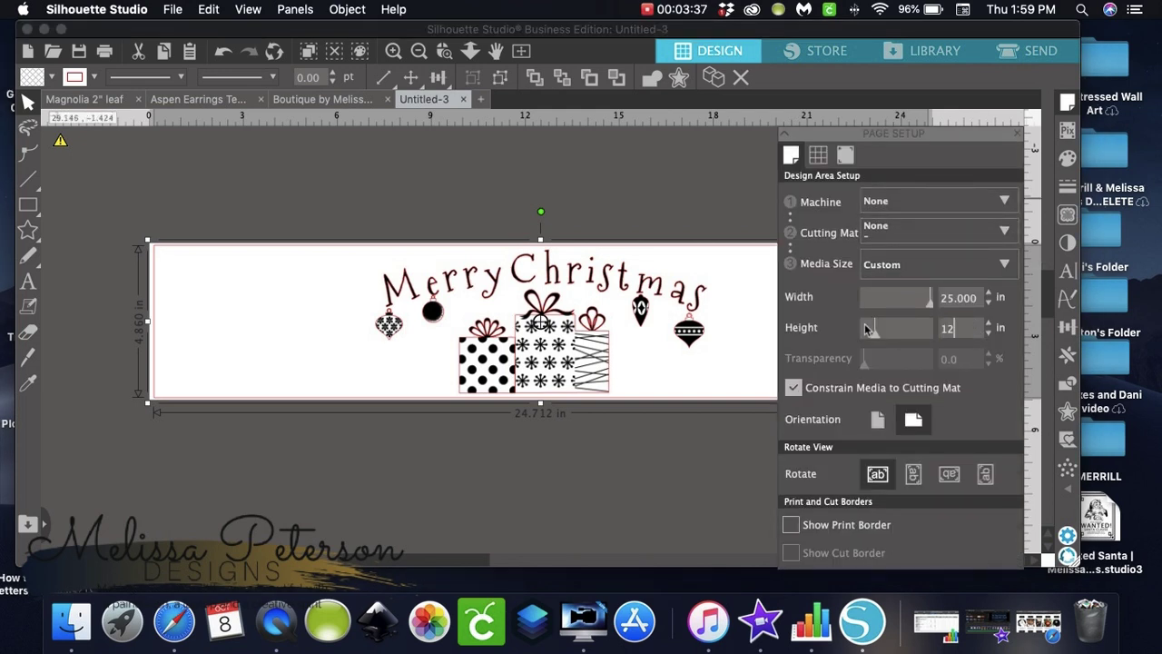
key("Return")
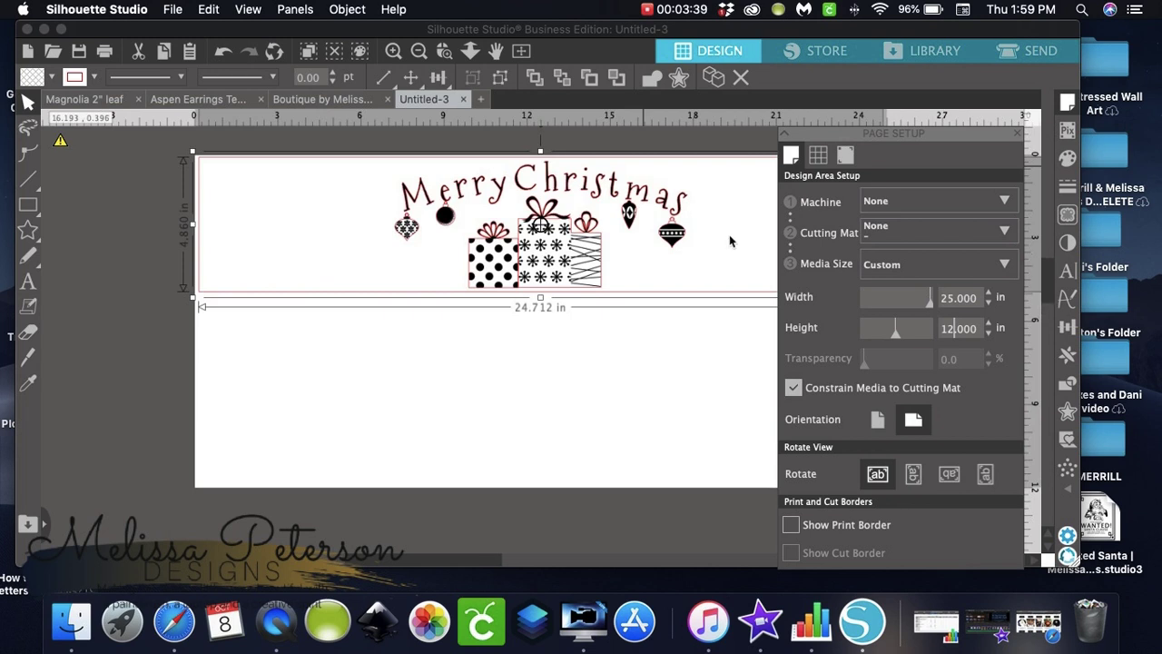
left_click(1016, 134)
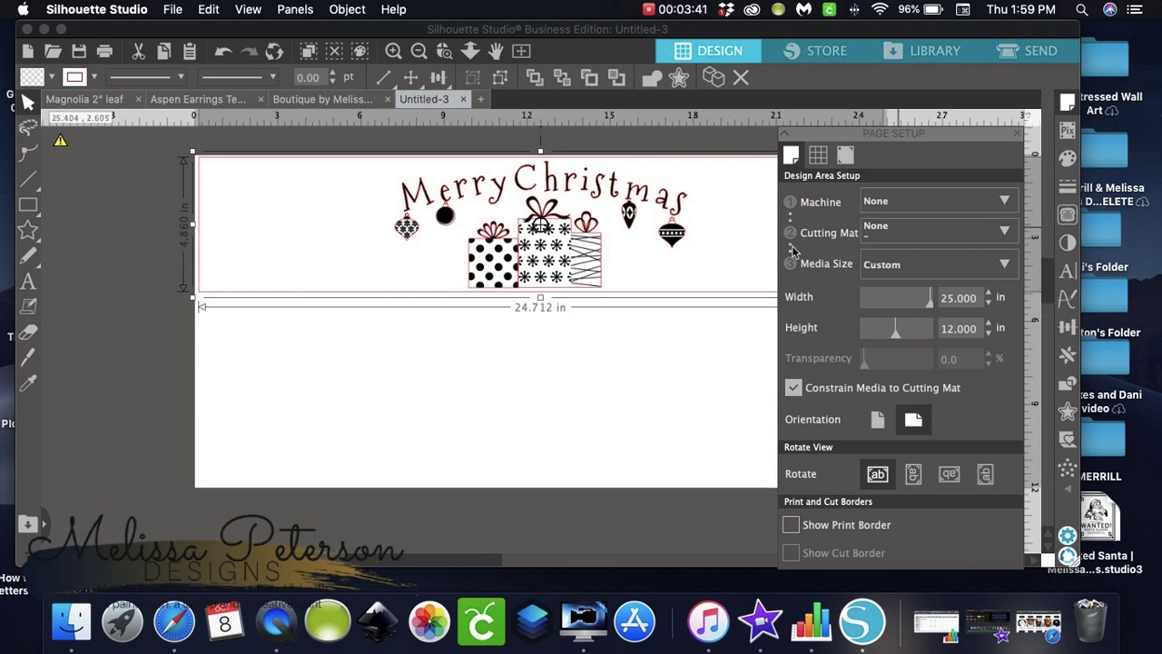
left_click(657, 317)
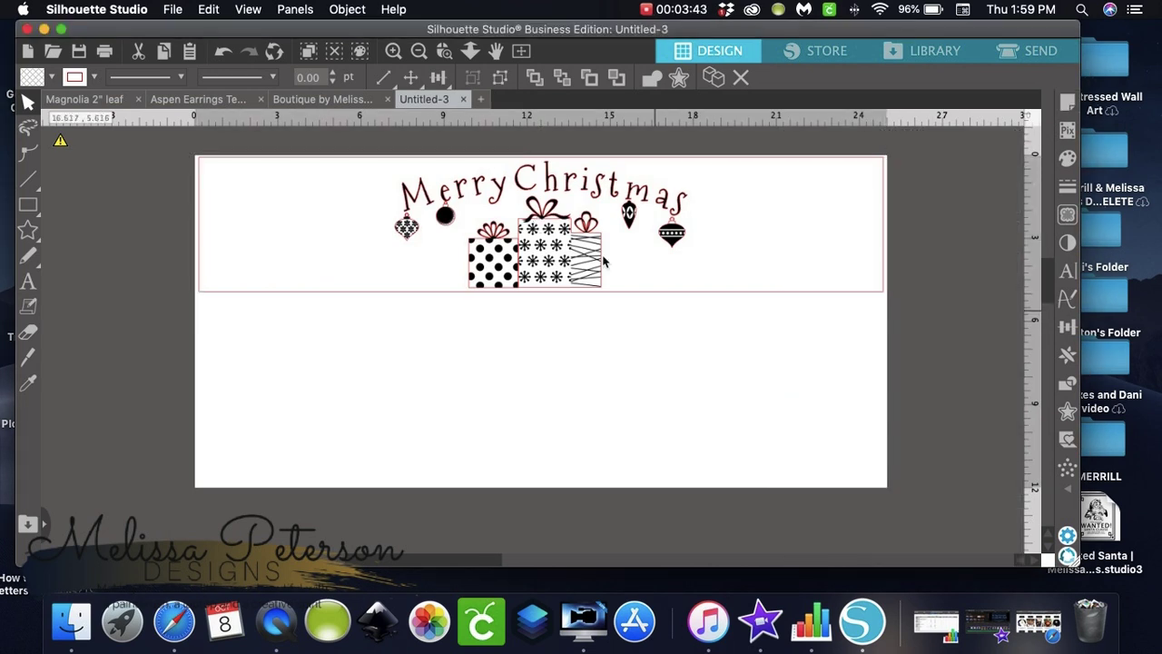
Check the cut preview of the grouped layout in the send workspace, and return to the design page setup.
left_click(1032, 58)
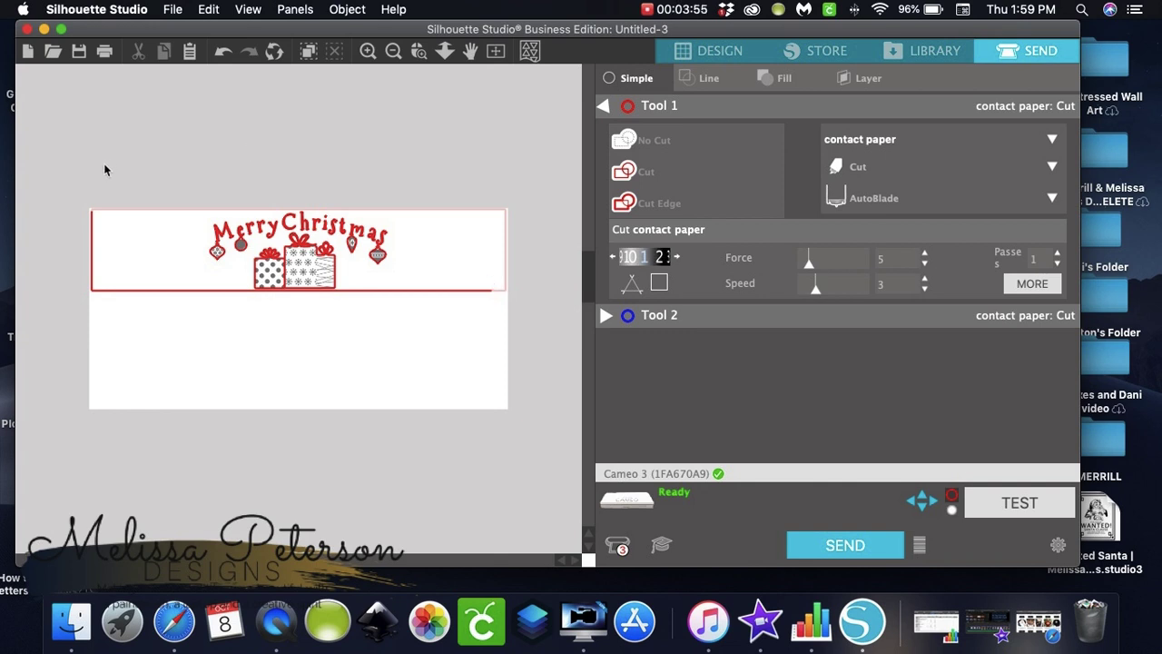
left_click(718, 51)
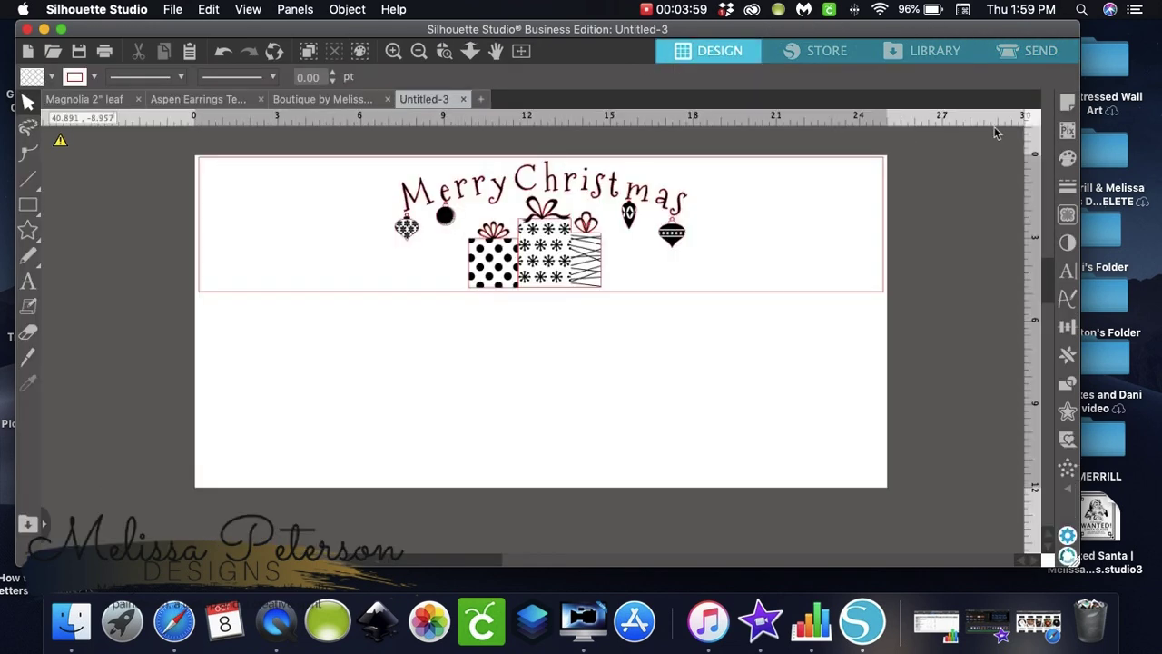
left_click(1070, 105)
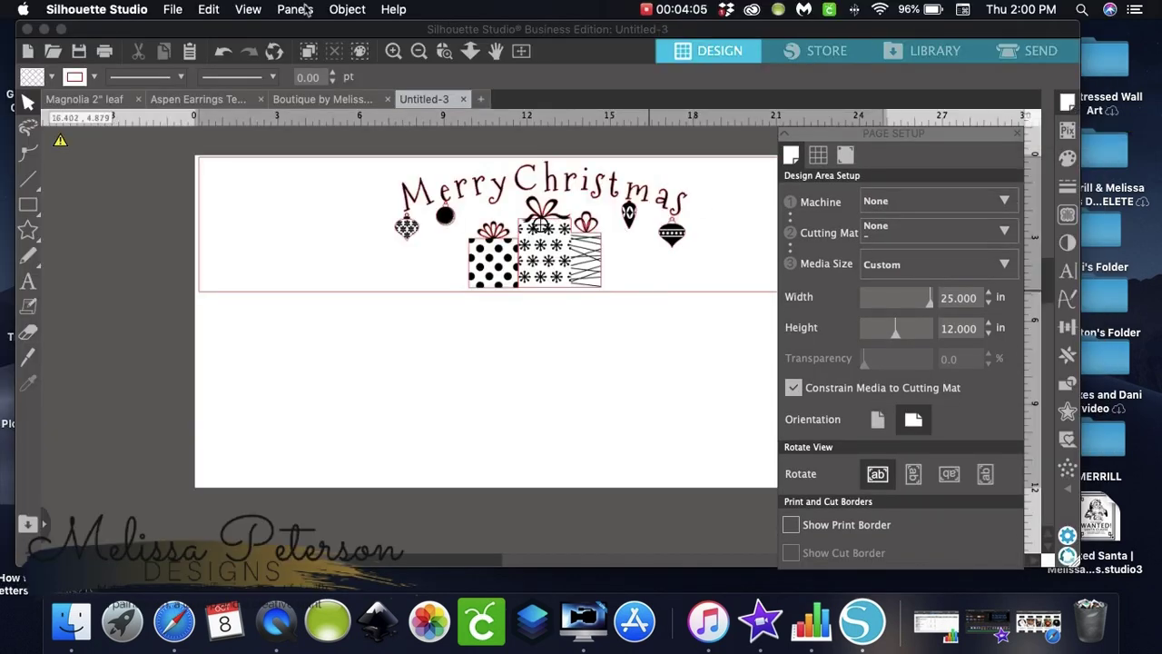
Ungroup the border from the Merry Christmas design and narrow the rectangle to about 23 inches wide from its left side.
key("super+a")
left_click(347, 10)
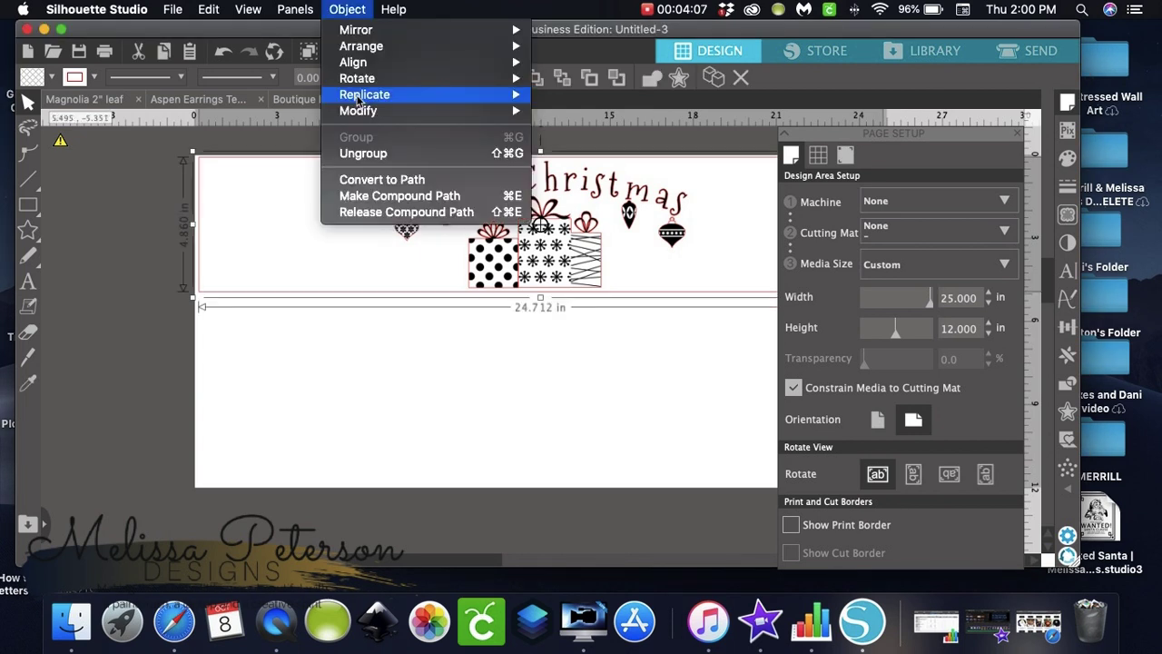
left_click(359, 152)
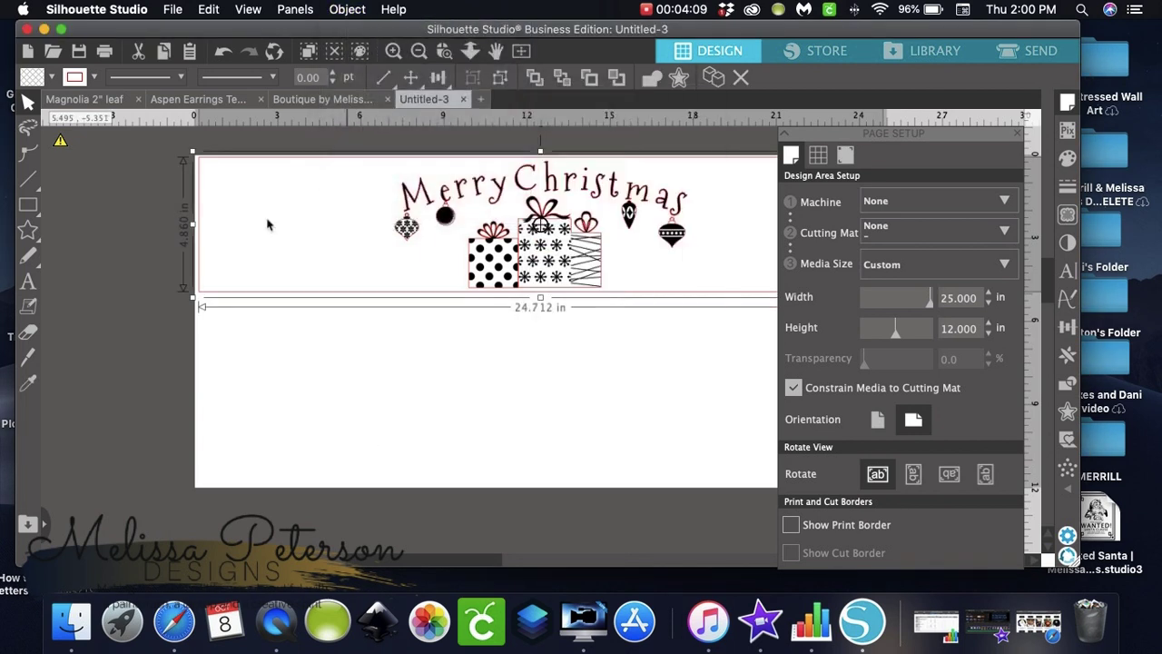
left_click(204, 223)
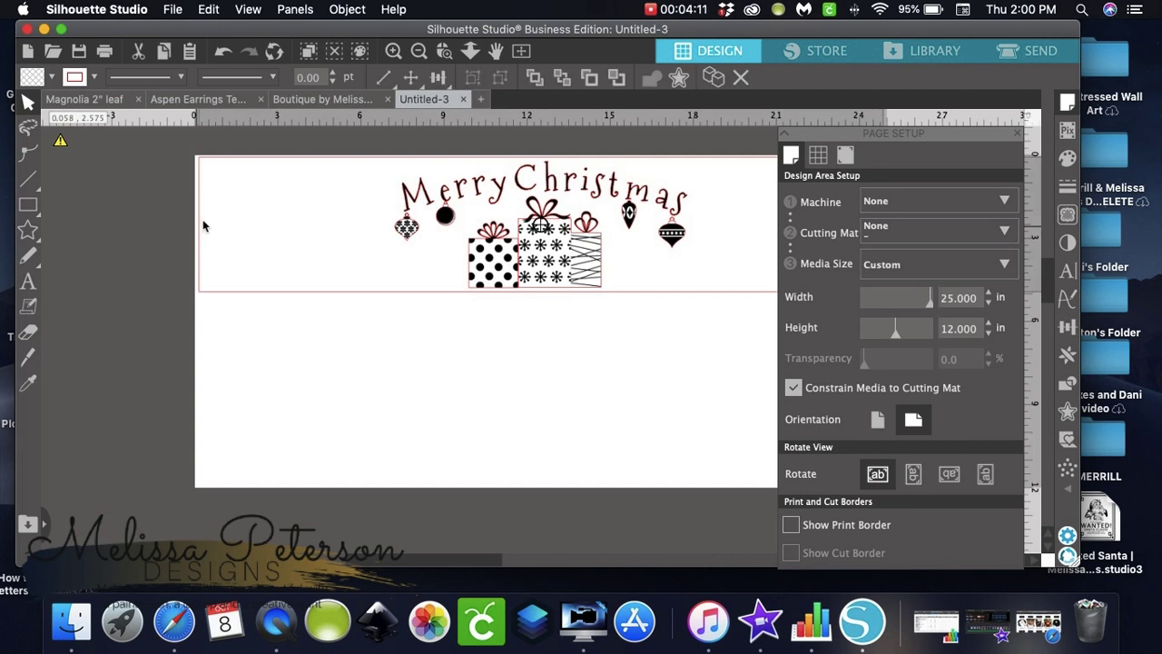
left_click(203, 222)
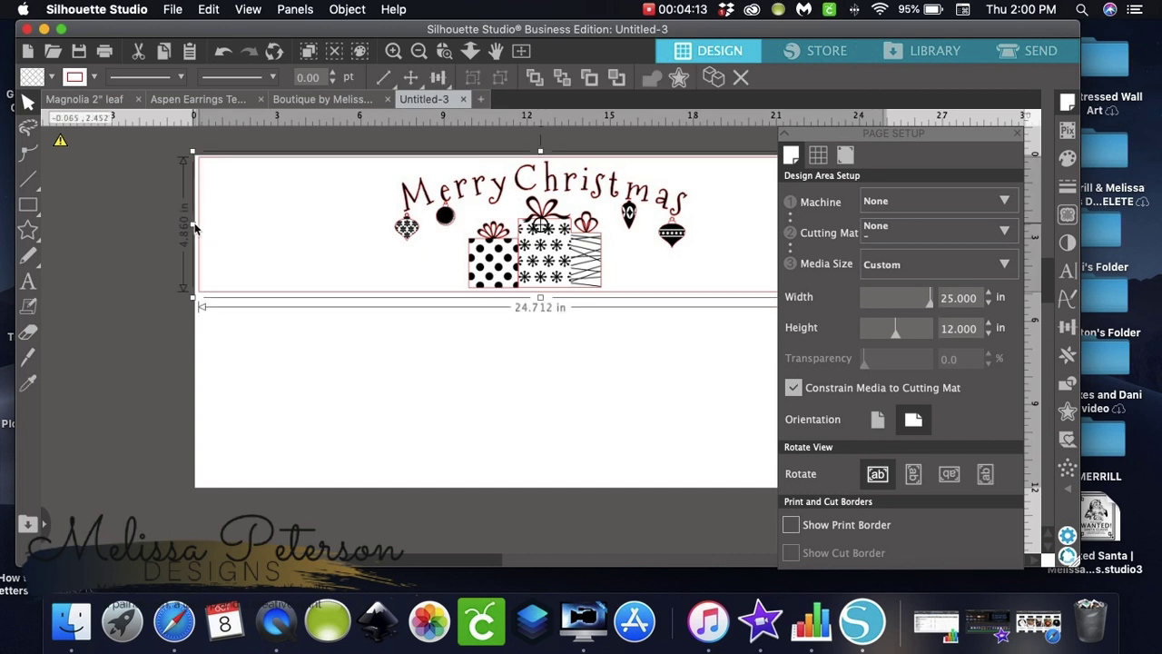
left_click_drag(193, 227, 240, 227)
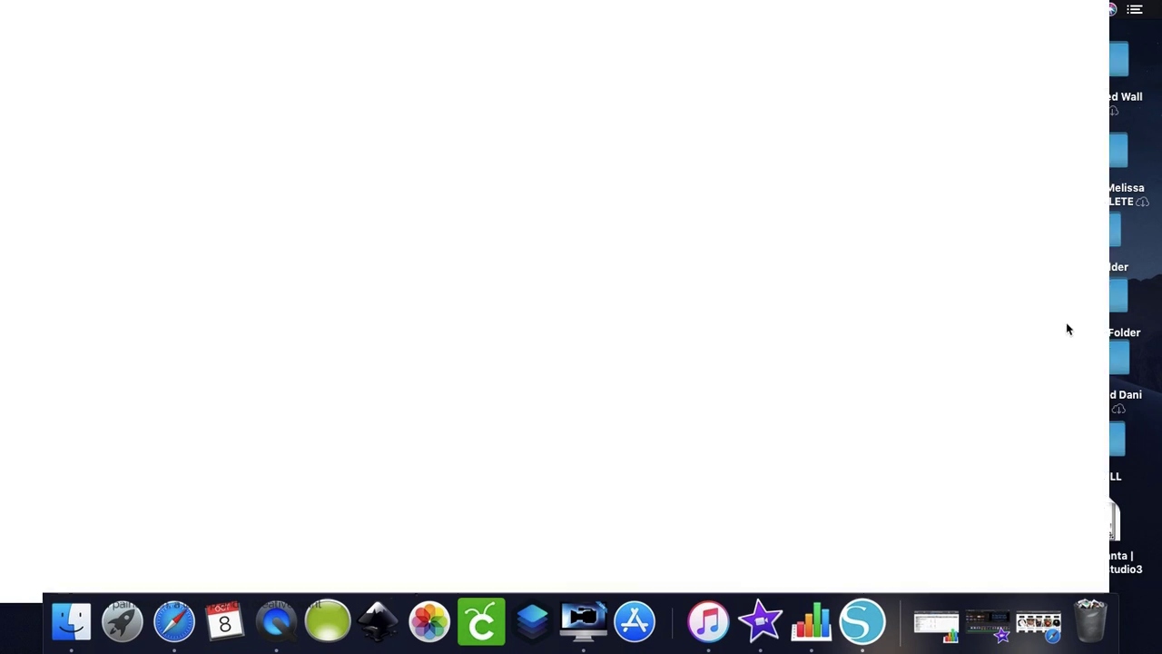
Center both the narrowed rectangle and the Merry Christmas design on the page.
left_click(1068, 329)
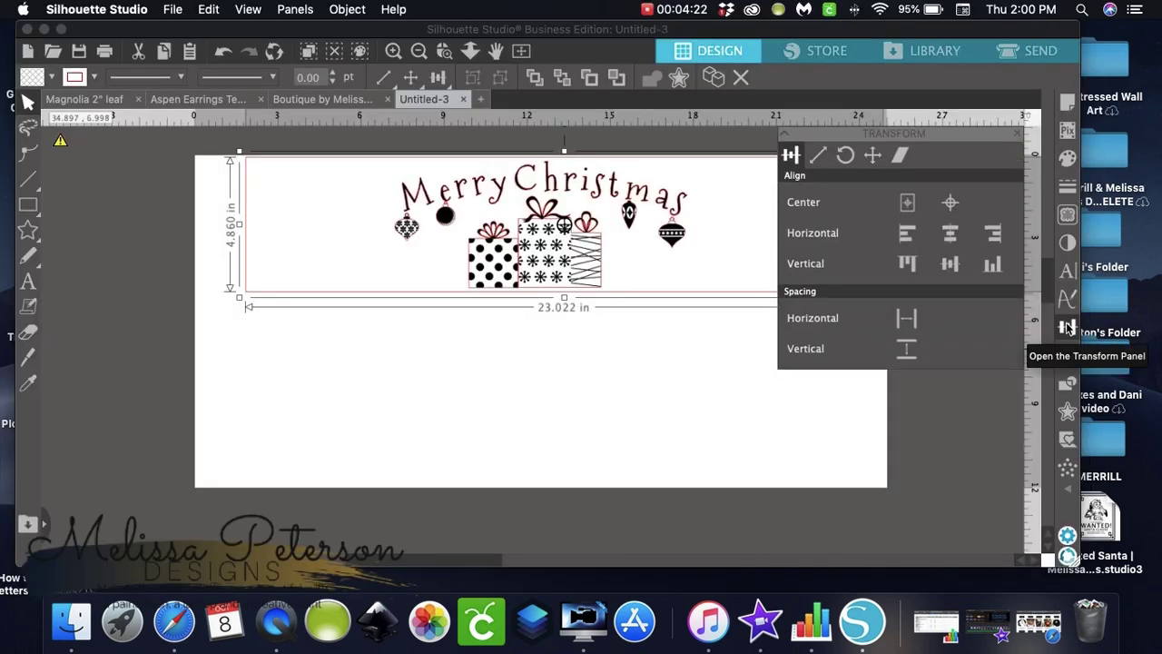
left_click(949, 203)
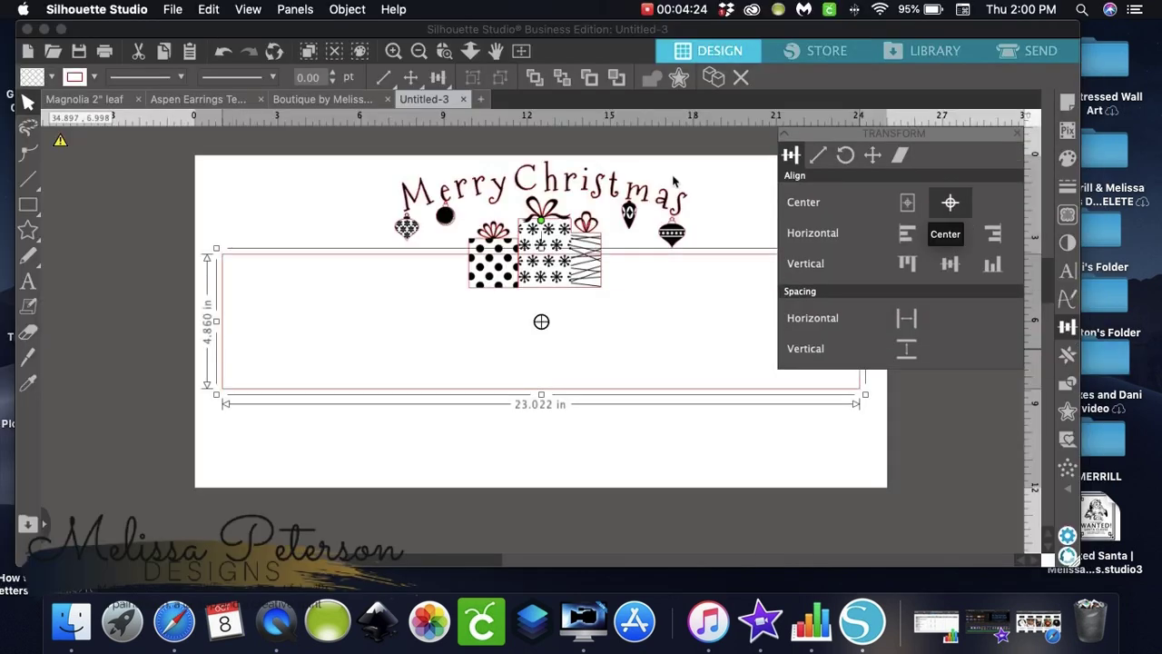
left_click(552, 225)
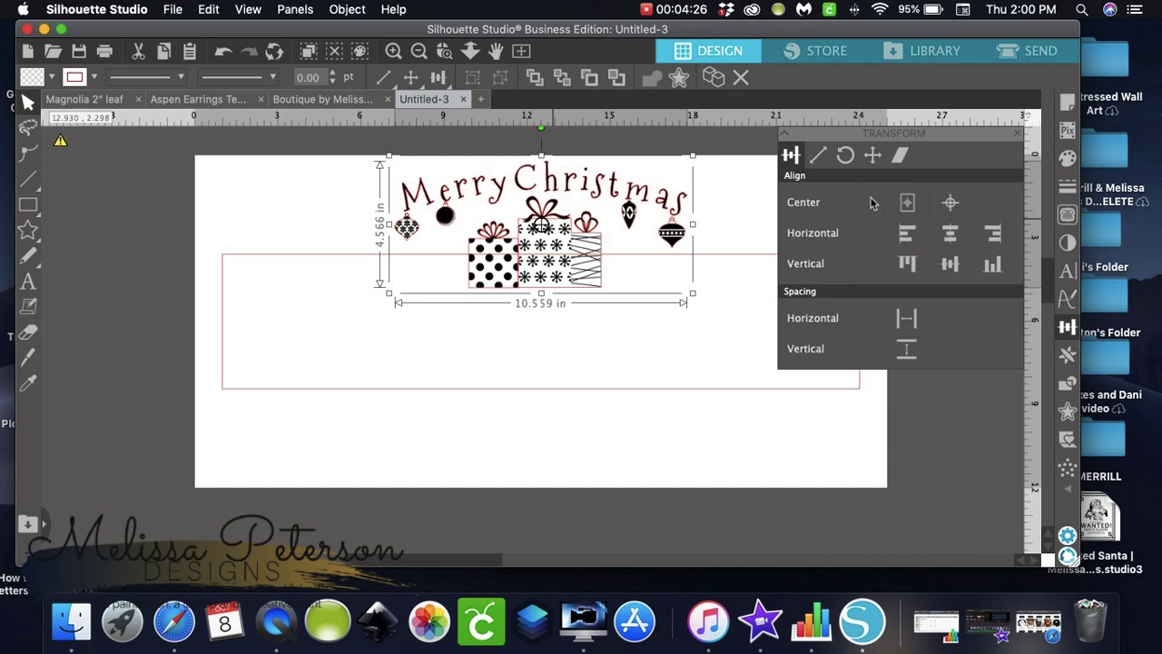
left_click(1007, 146)
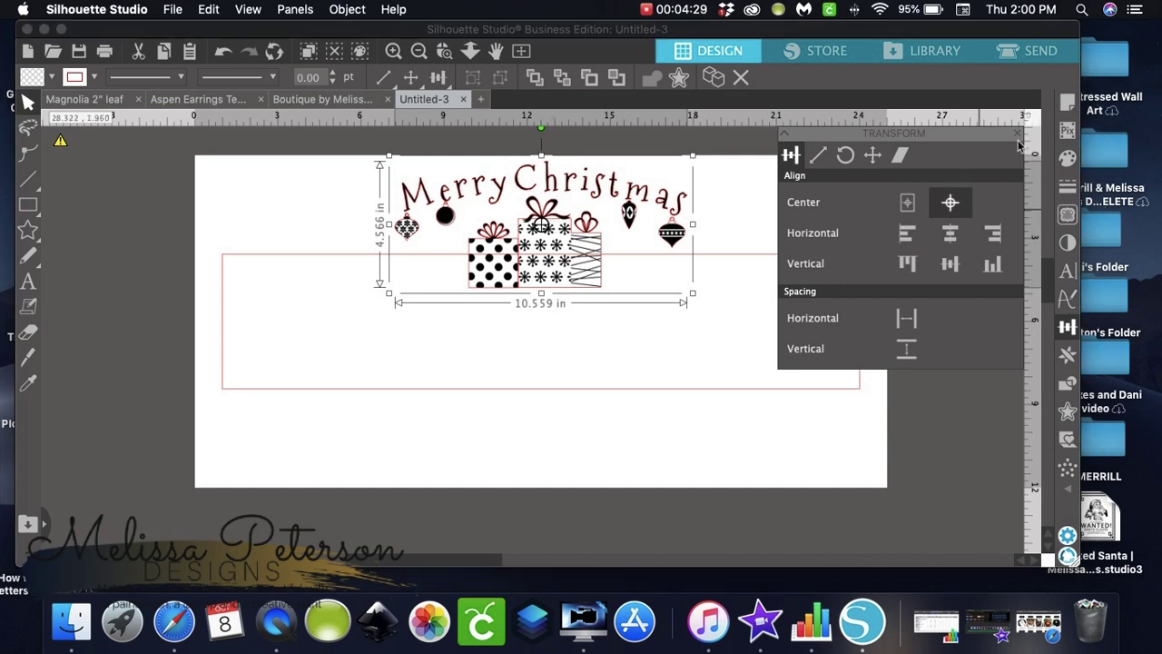
left_click(1019, 134)
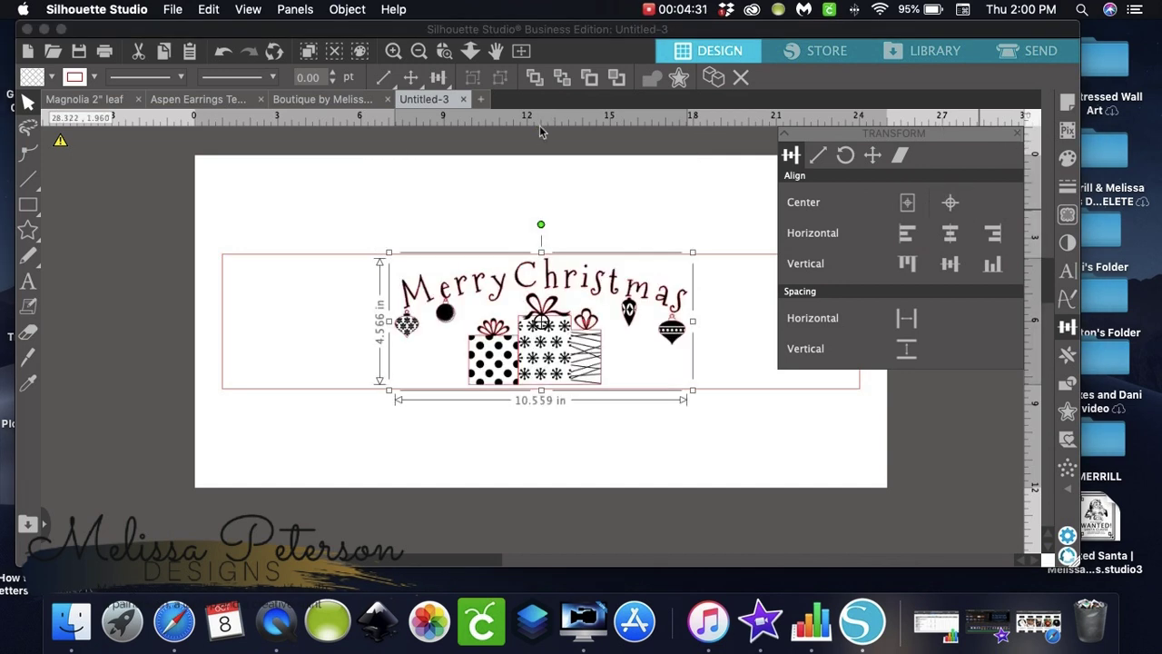
Group the centered rectangle and the Merry Christmas design into one object.
left_click_drag(211, 207, 946, 465)
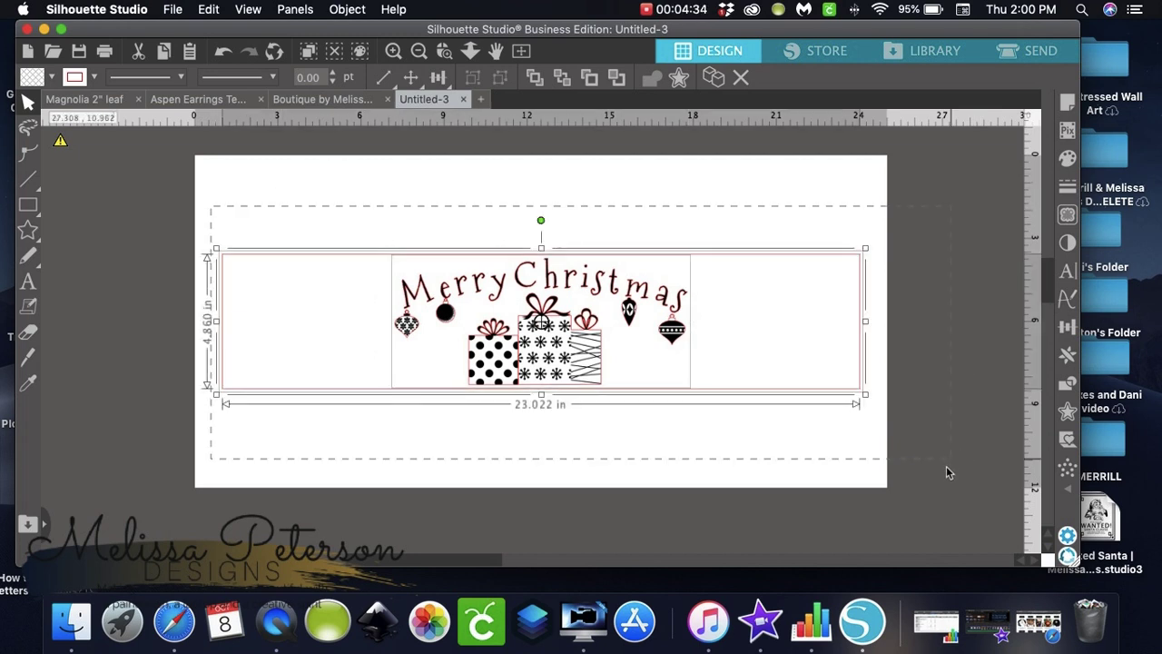
left_click(357, 10)
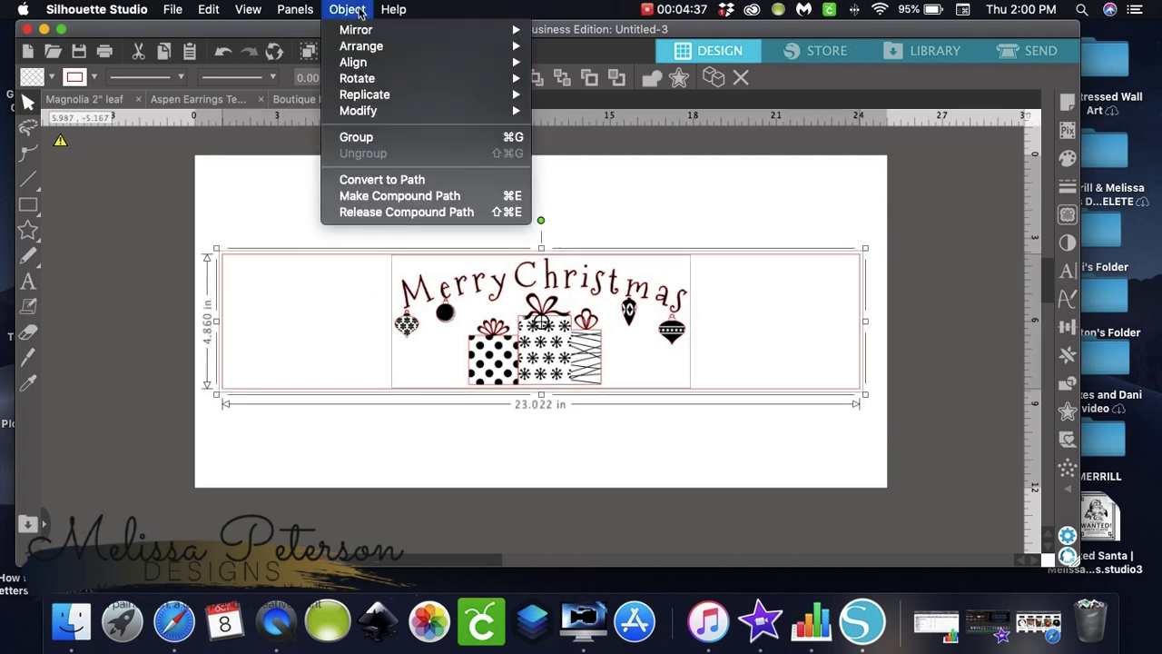
left_click(356, 136)
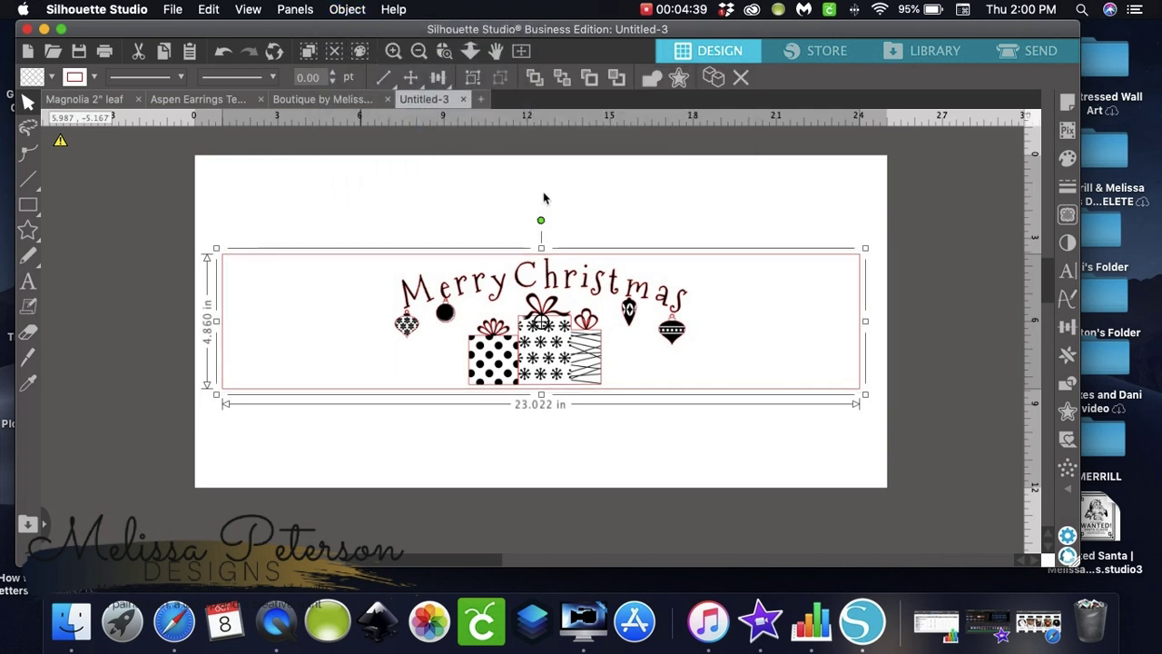
Reselect the bordered group and move it up near the top edge of the page.
left_click(227, 216)
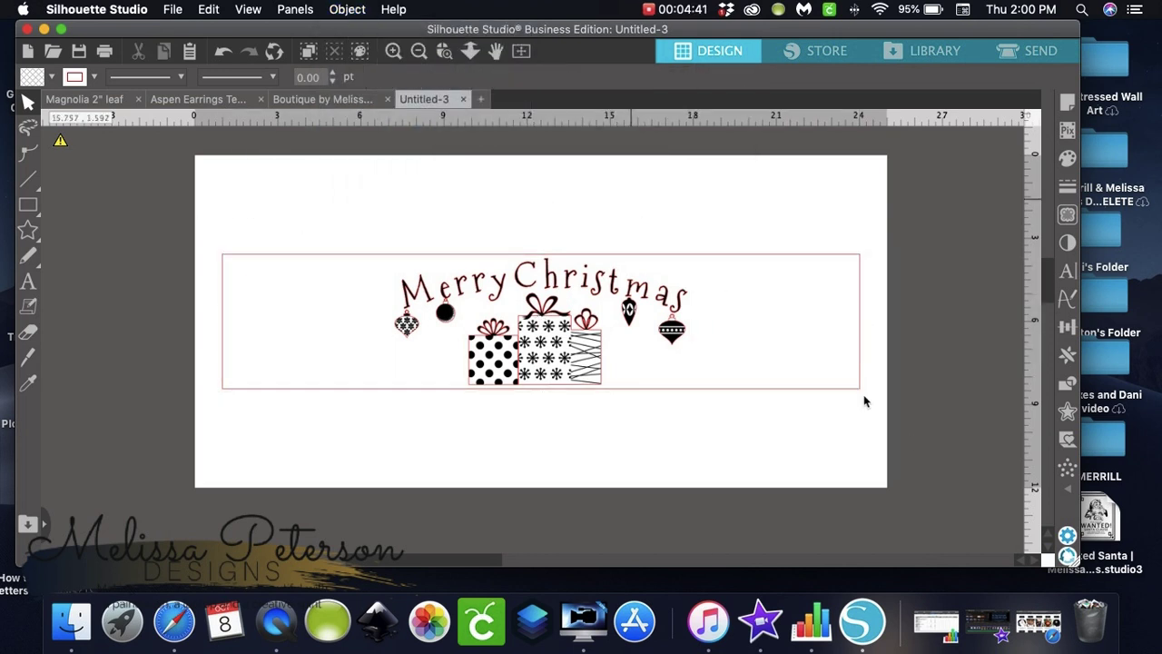
left_click_drag(922, 445, 922, 462)
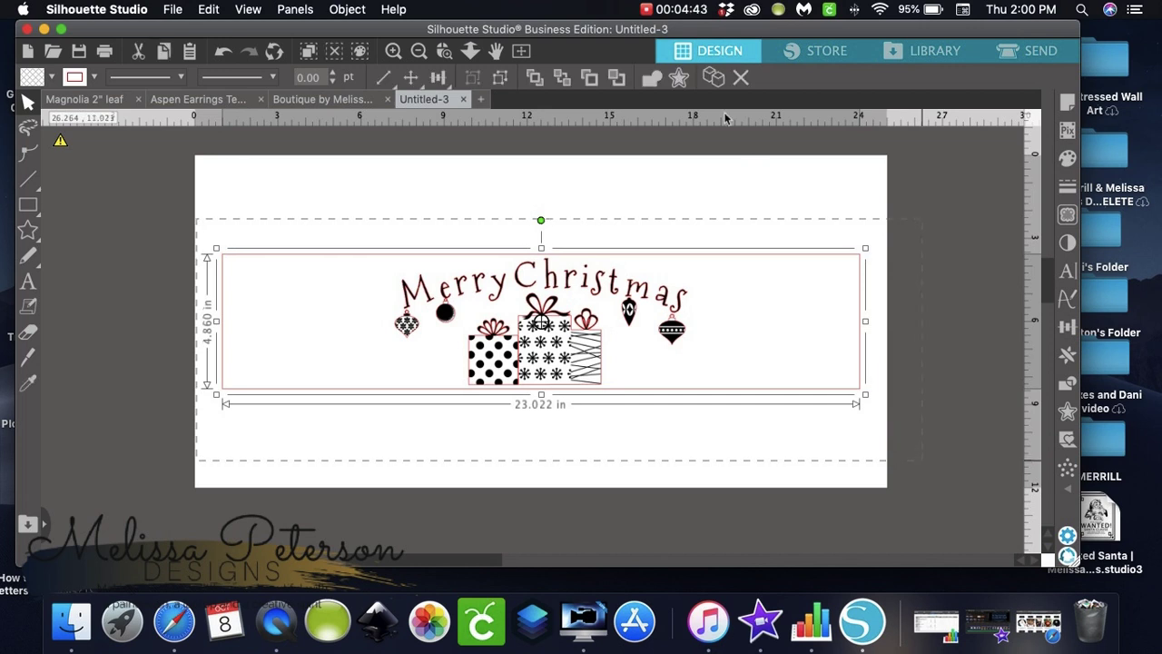
left_click_drag(572, 334, 564, 223)
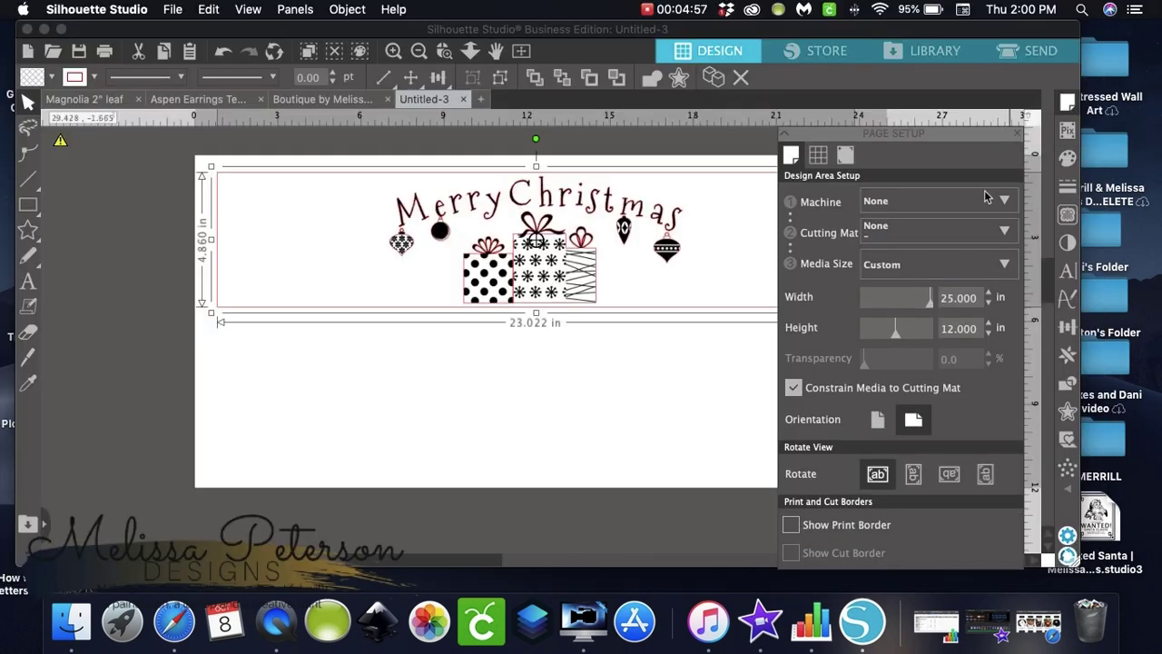
Set Tool 1 to the Ratchet Blade in the send settings, return to the design workspace and deselect the group.
left_click(1042, 54)
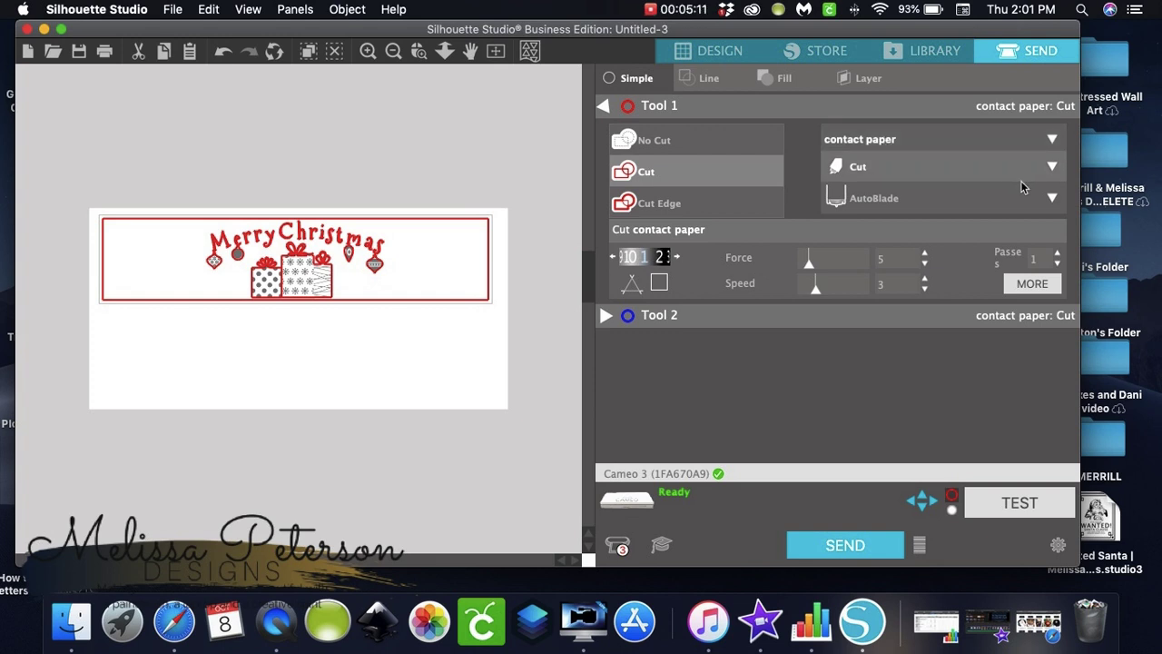
left_click(1053, 199)
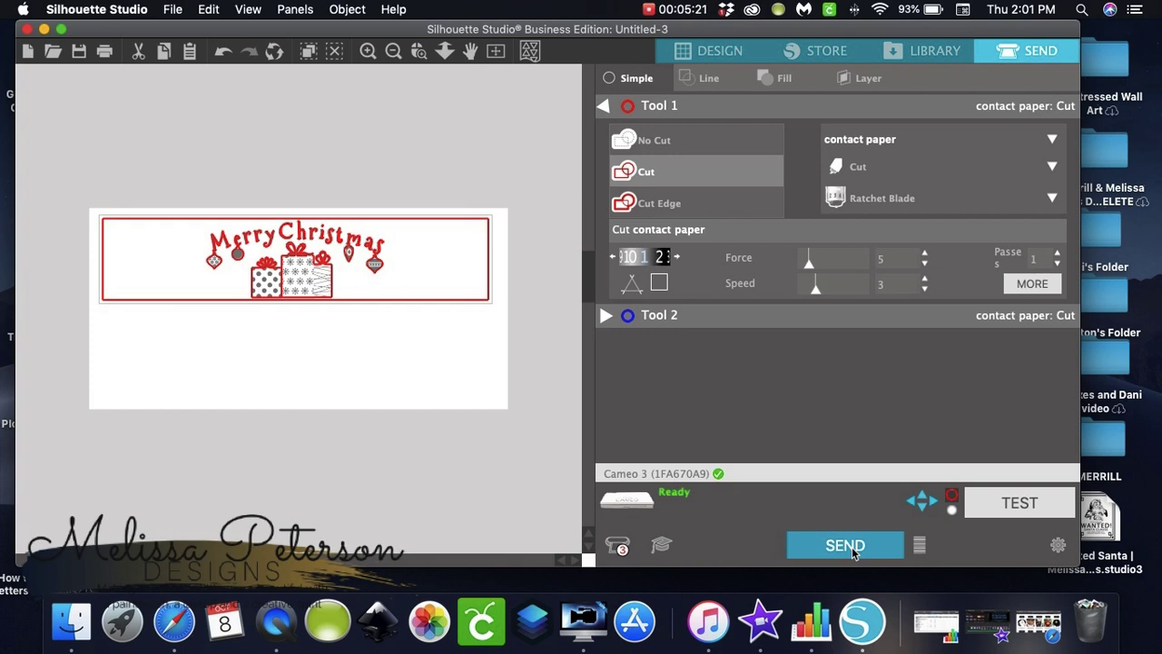
left_click(711, 56)
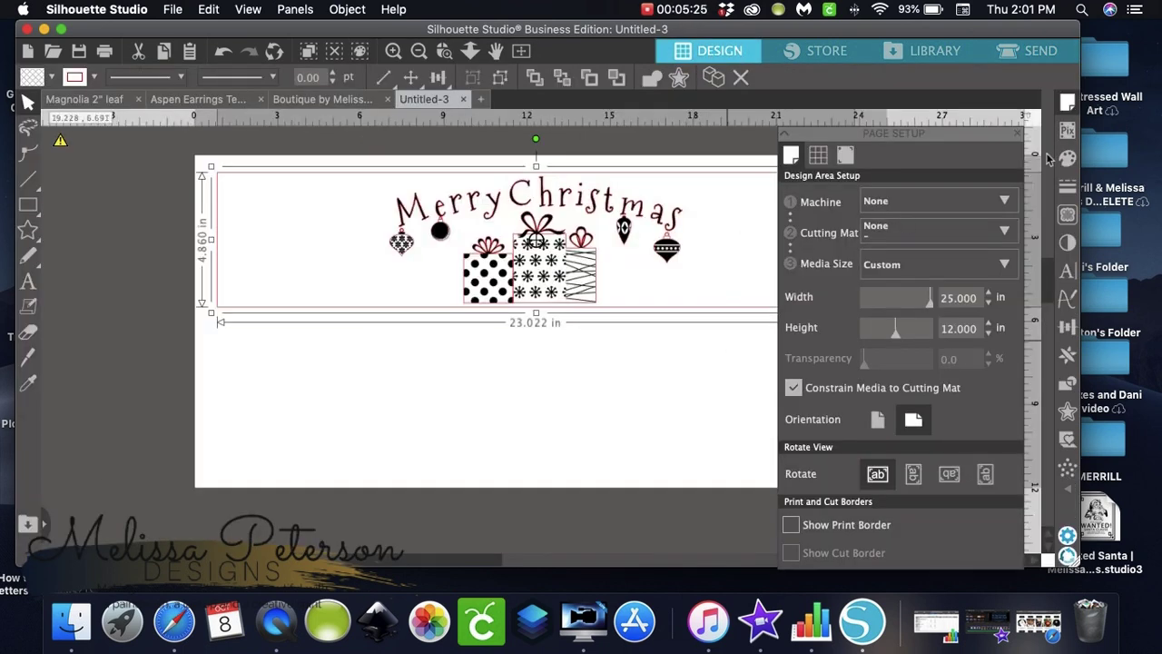
left_click(1019, 135)
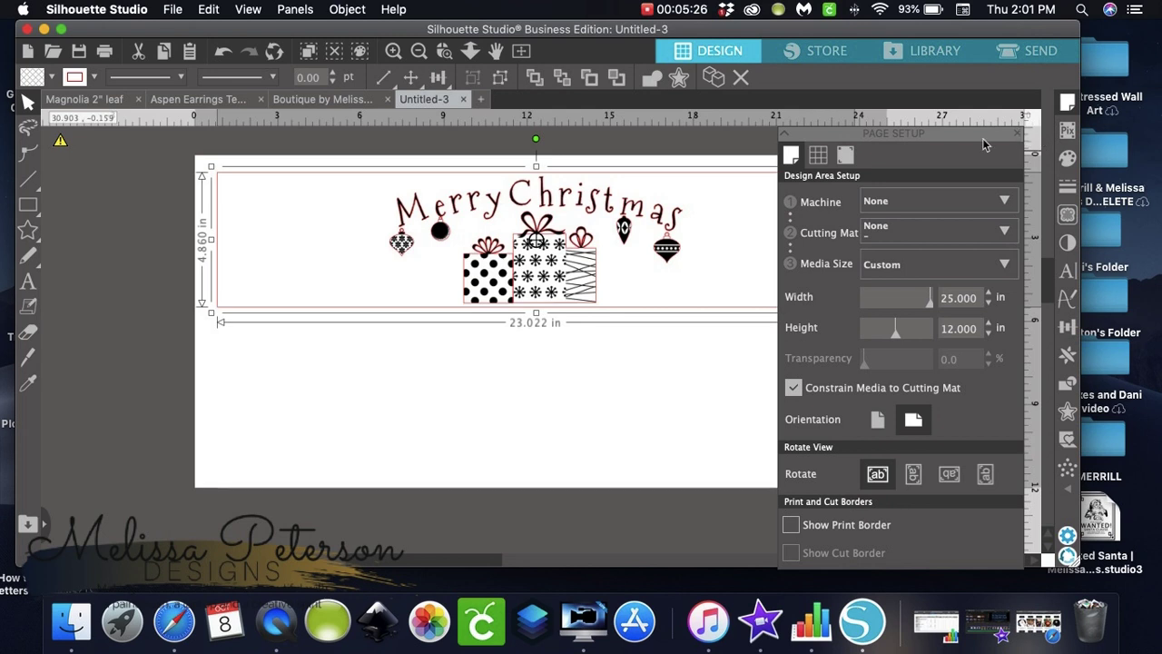
left_click(686, 421)
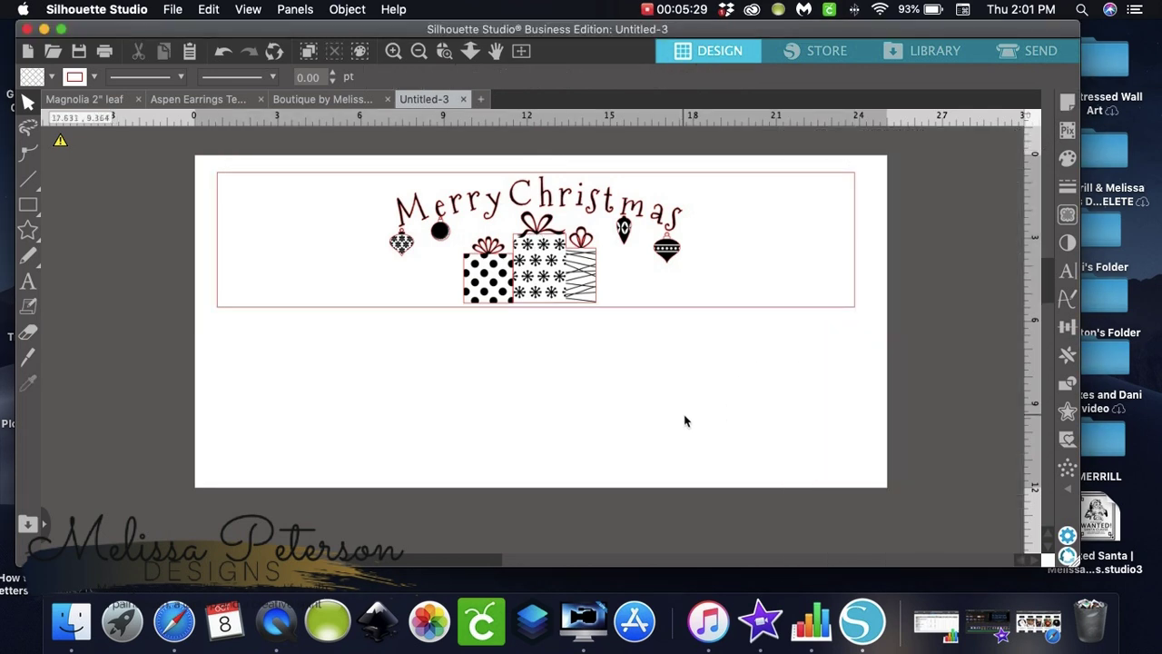